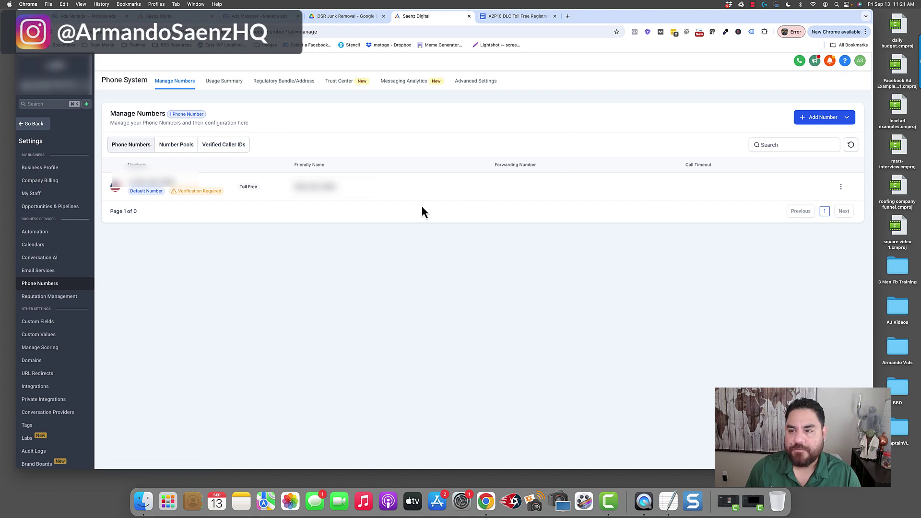
Step: Filter the phone numbers available to buy to toll-free only, then close without purchasing
left_click(822, 120)
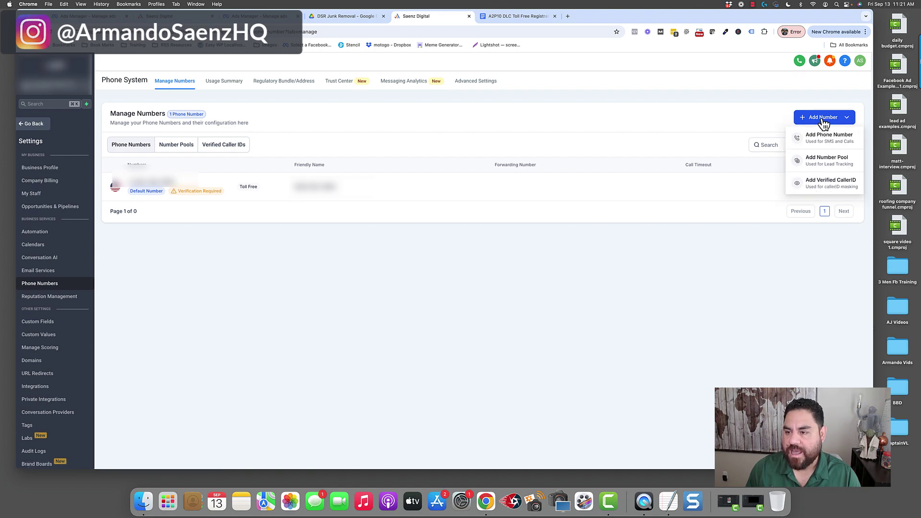
left_click(812, 139)
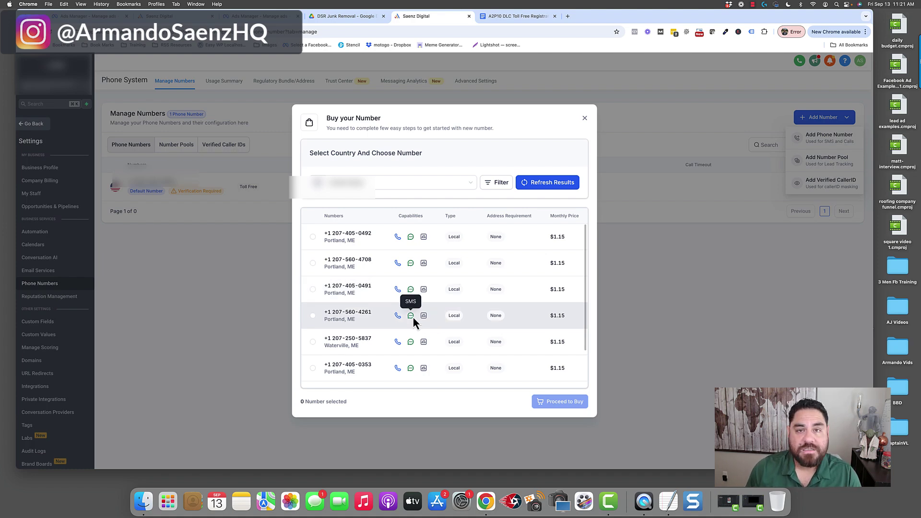
left_click(499, 183)
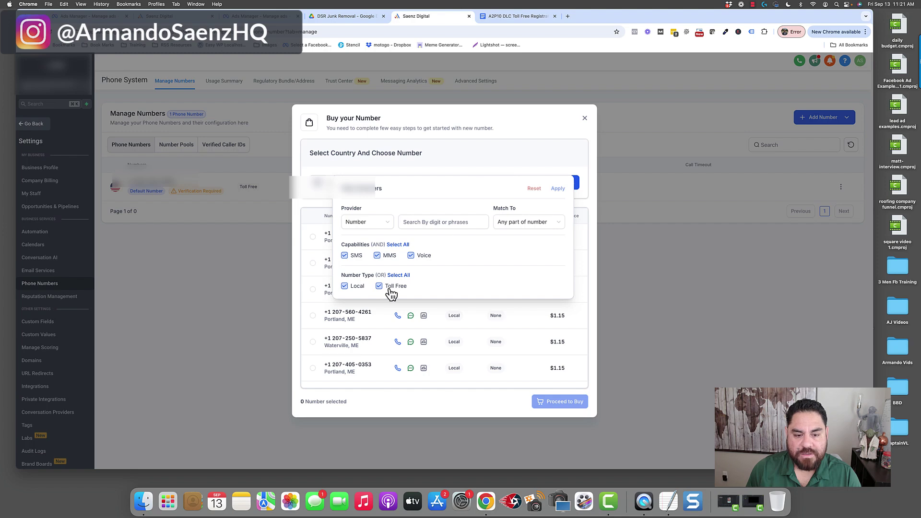
left_click(345, 286)
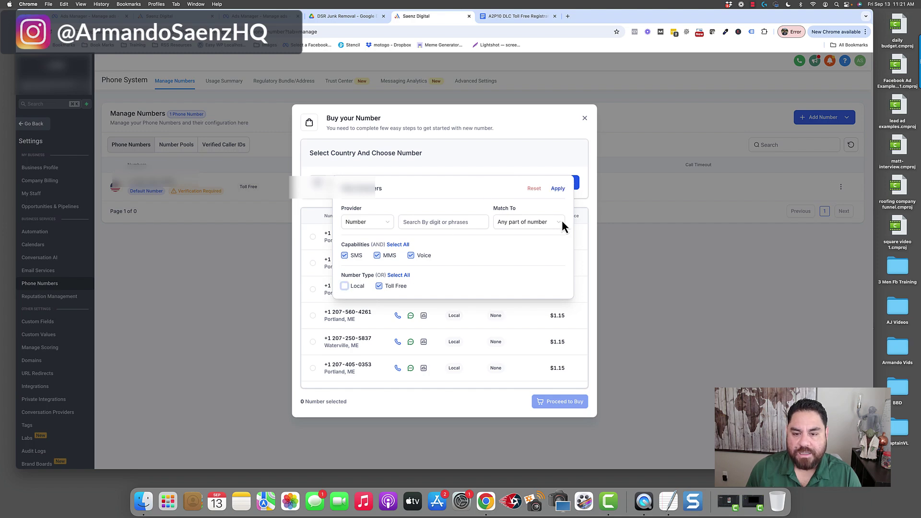
left_click(558, 188)
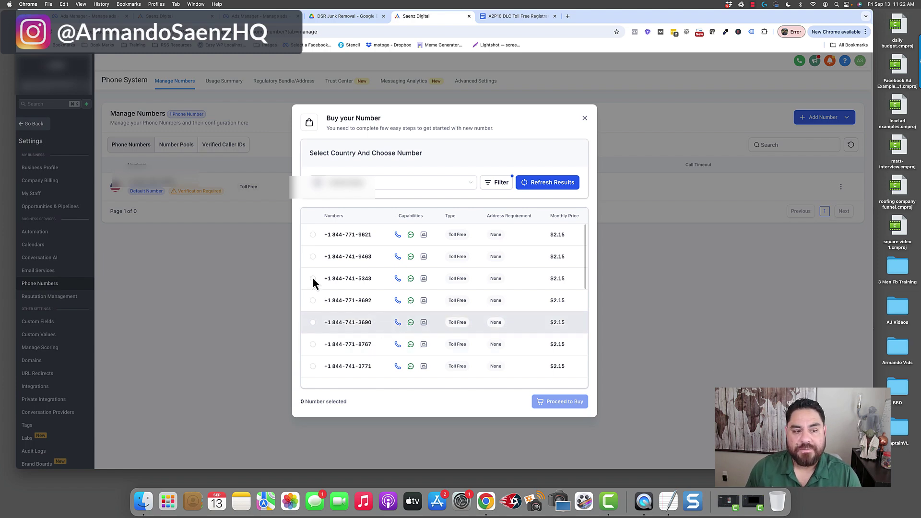
left_click(208, 208)
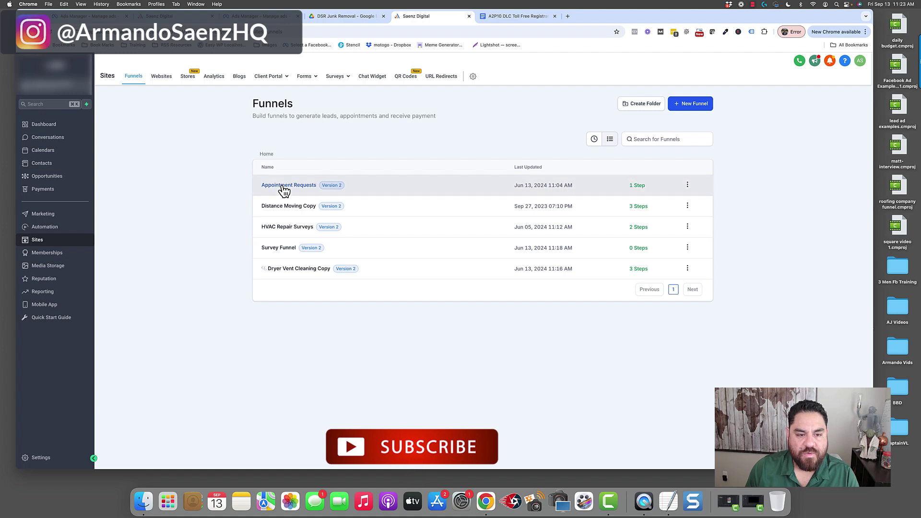
Step: Open the Appointment Requests funnel and edit its Appointment Request step page
left_click(281, 186)
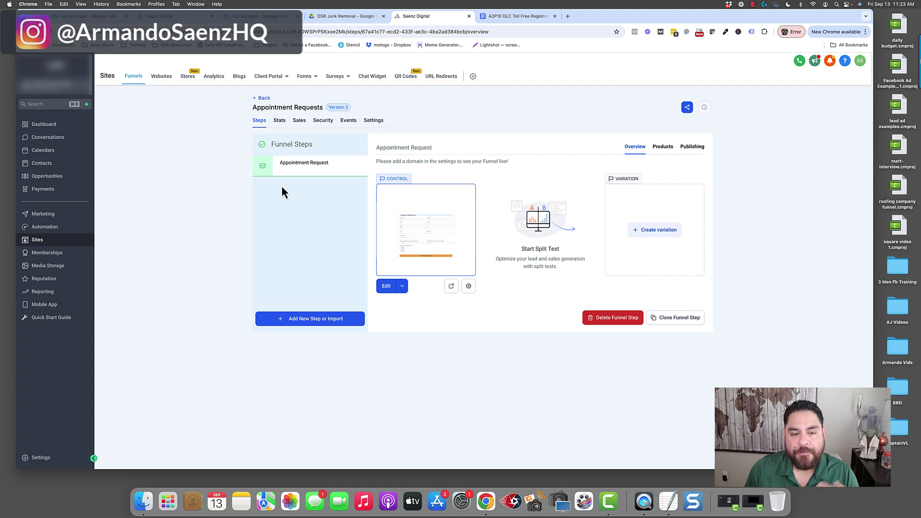
left_click(389, 287)
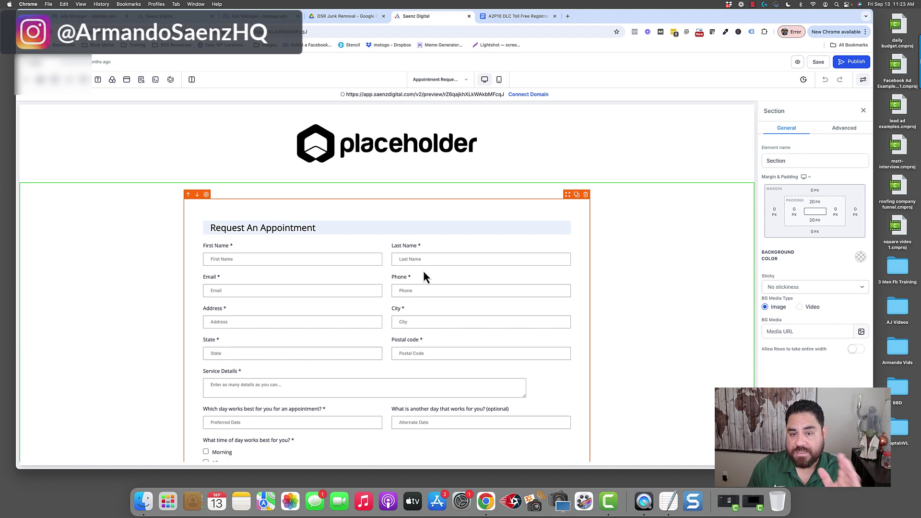
Step: Review the form and consent disclaimer, select the placeholder logo, and dismiss Media Storage unchanged
scroll(424, 272, "down", 1)
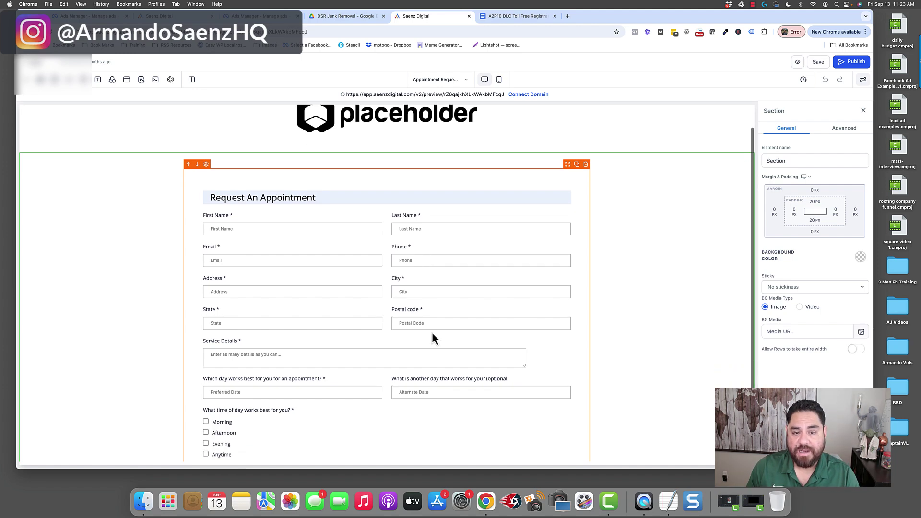
scroll(433, 332, "up", 1)
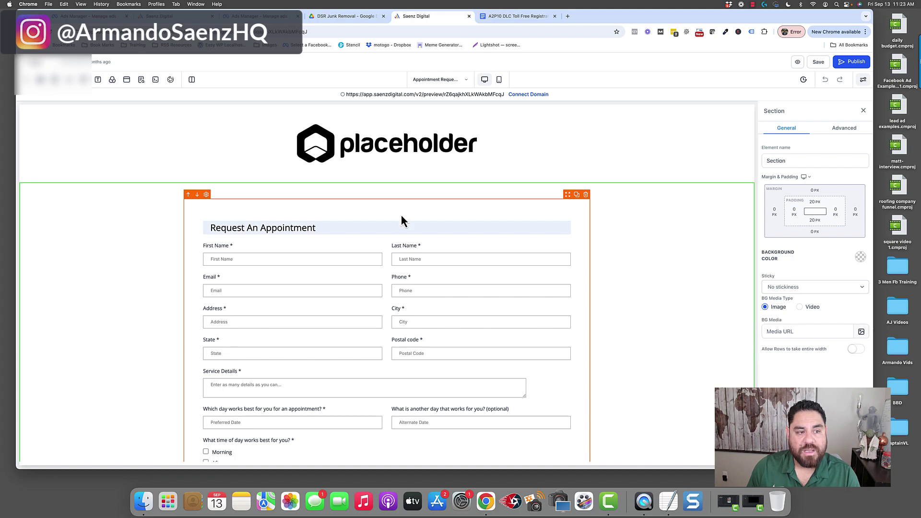
left_click(392, 146)
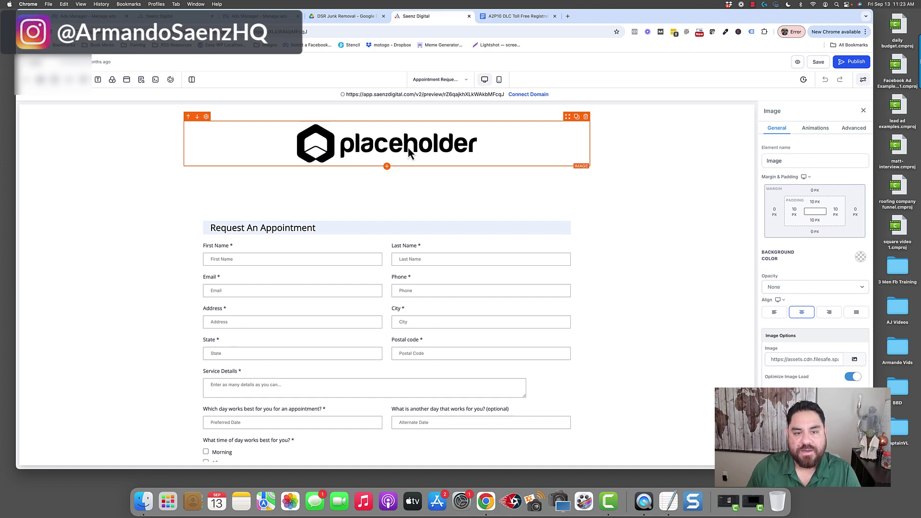
scroll(388, 205, "down", 3)
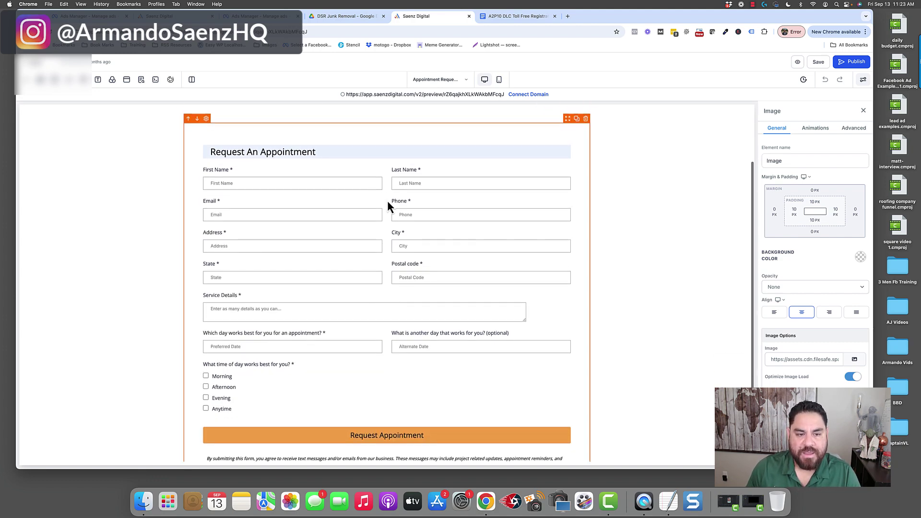
scroll(386, 216, "down", 2)
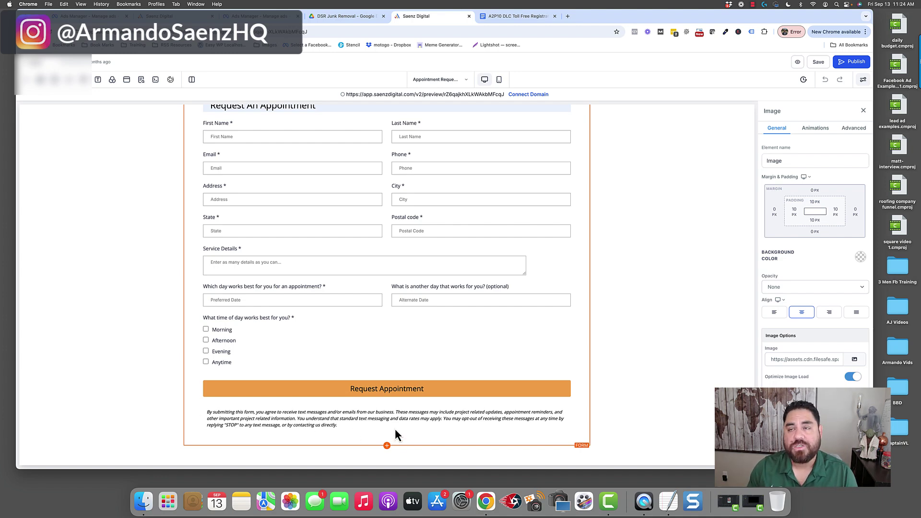
scroll(441, 384, "up", 3)
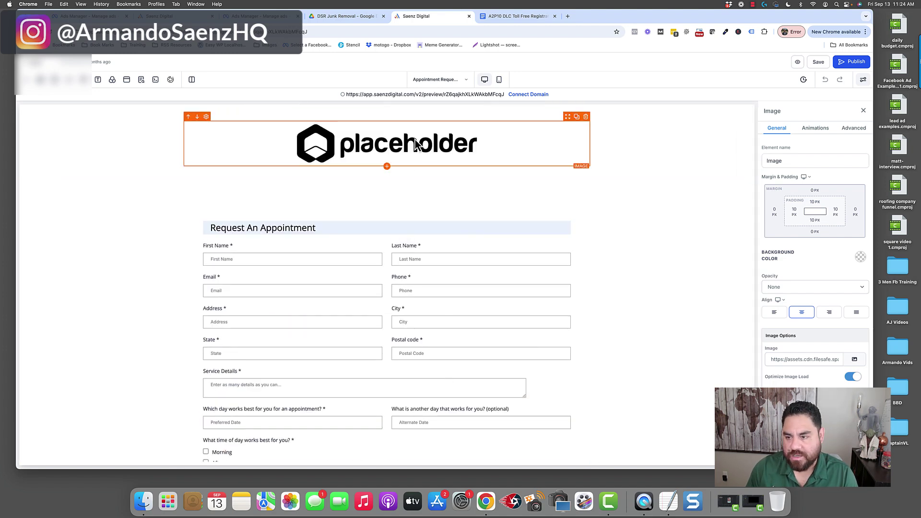
scroll(772, 304, "down", 3)
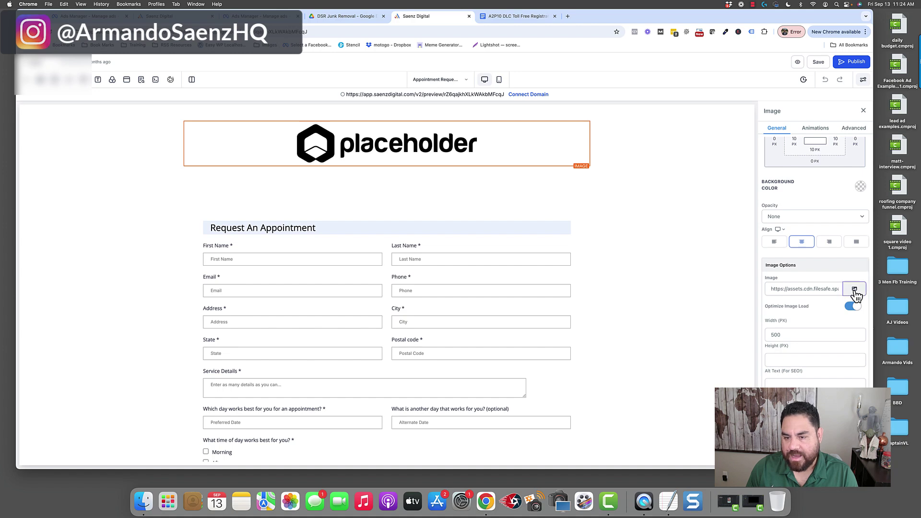
left_click(853, 290)
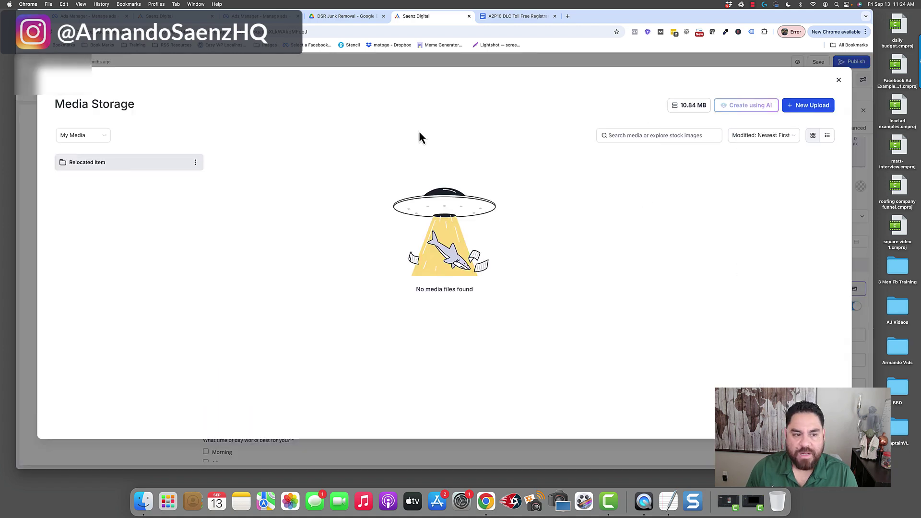
left_click(838, 80)
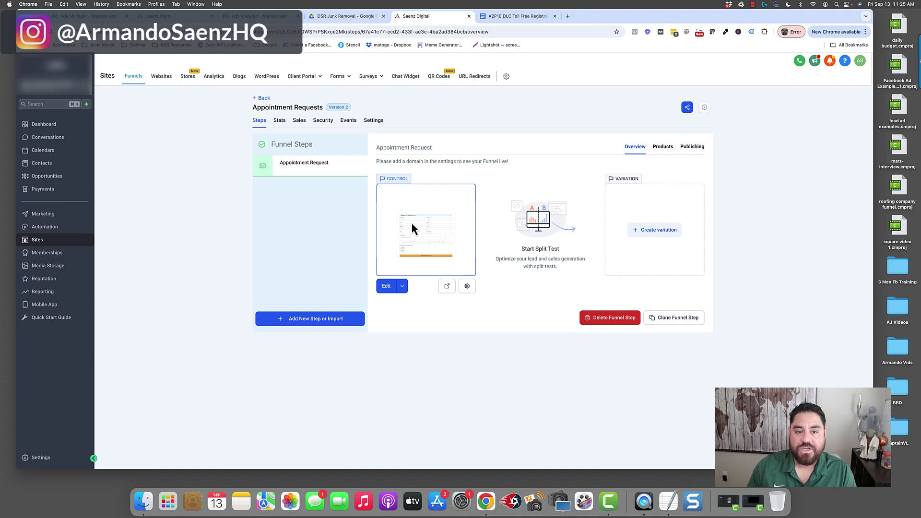
Step: Go from the funnel's Settings to the account's Add/Edit Domains page
left_click(376, 124)
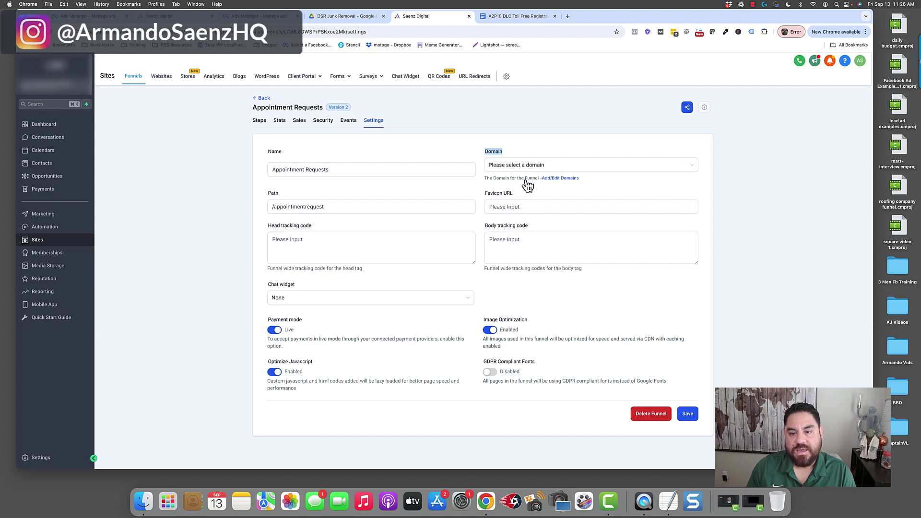
left_click(561, 179)
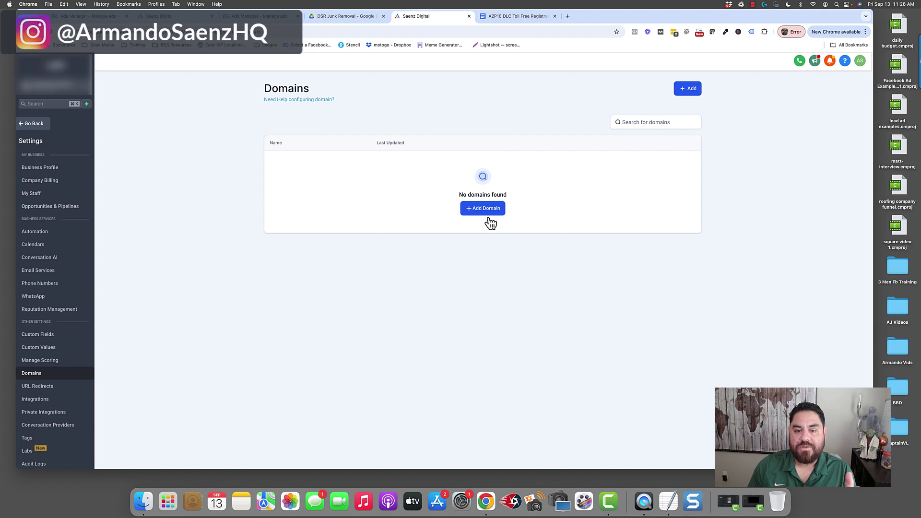
Step: Start connecting a new domain and enter 'abcjunk.mydomaoin.com' as its URL
left_click(482, 211)
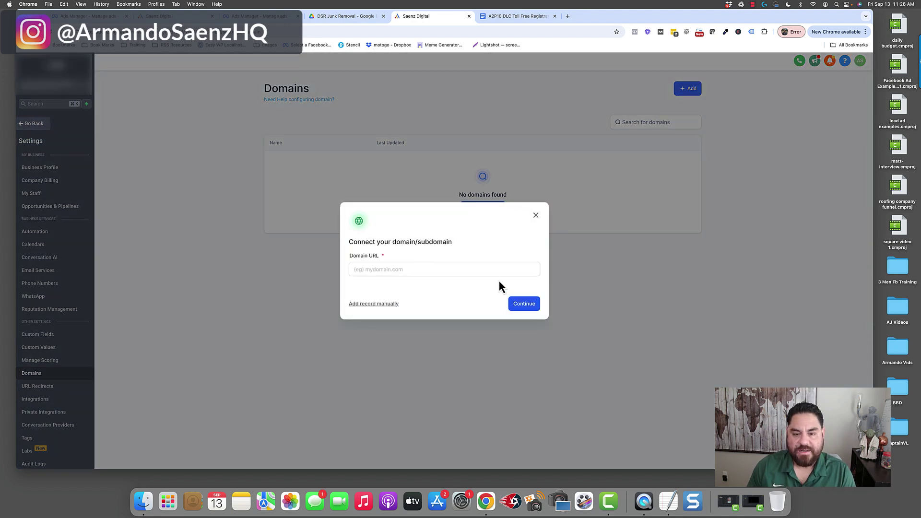
left_click(466, 269)
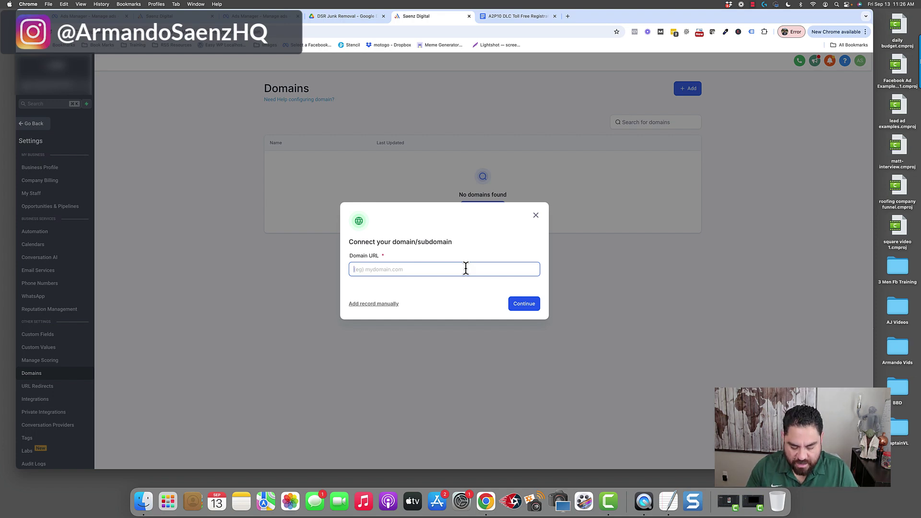
type("abcjunk")
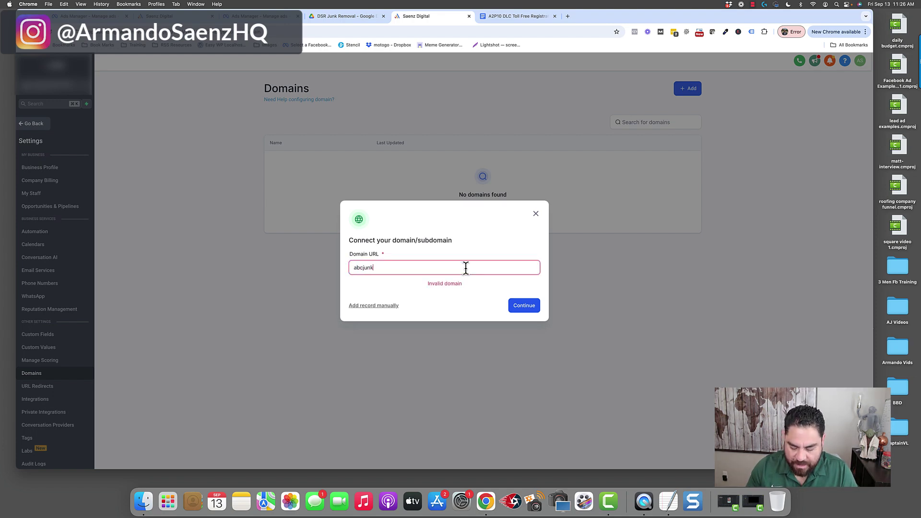
type(".mydomaoin")
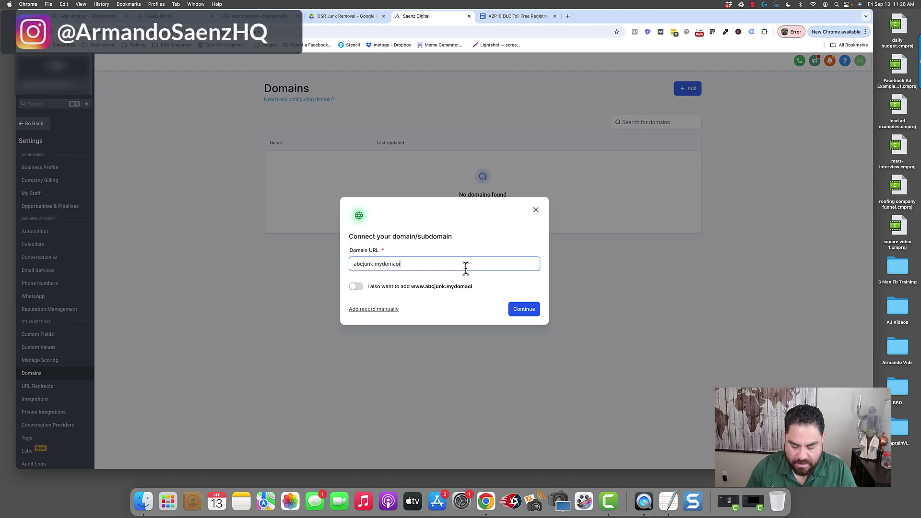
type(".com")
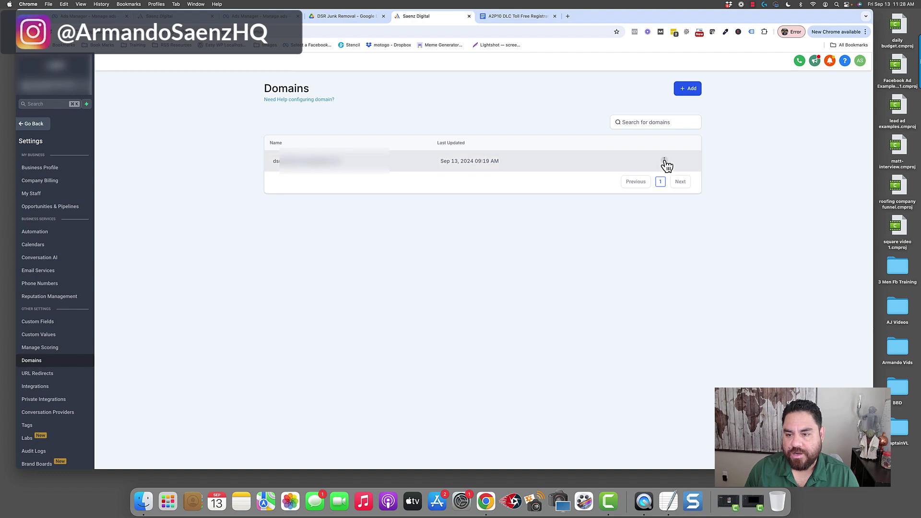
Step: Open the domain's XML sitemap with the Appointment Request funnel included and select the sitemap path
left_click(664, 161)
left_click(662, 122)
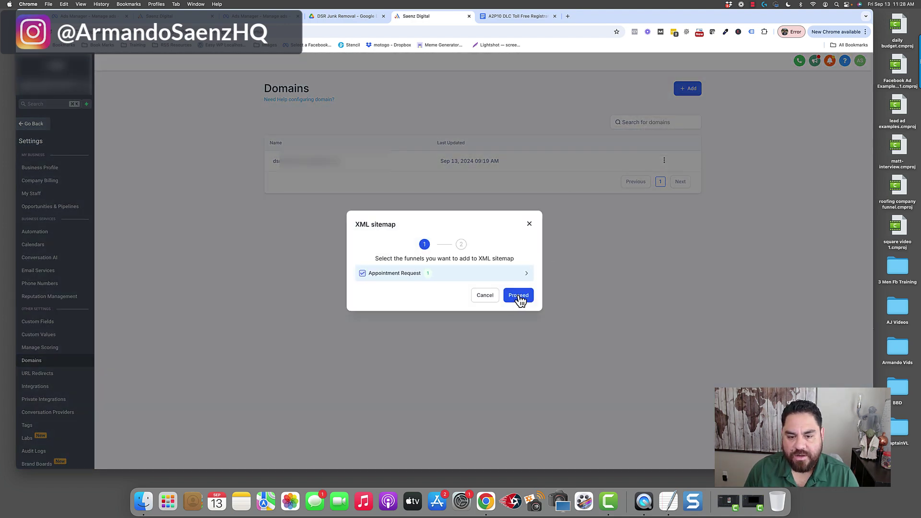
left_click(519, 296)
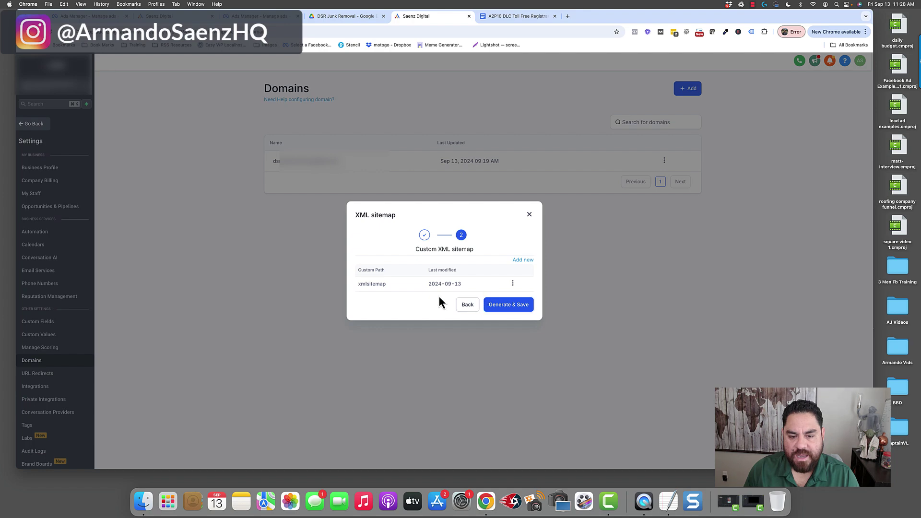
left_click_drag(384, 283, 357, 284)
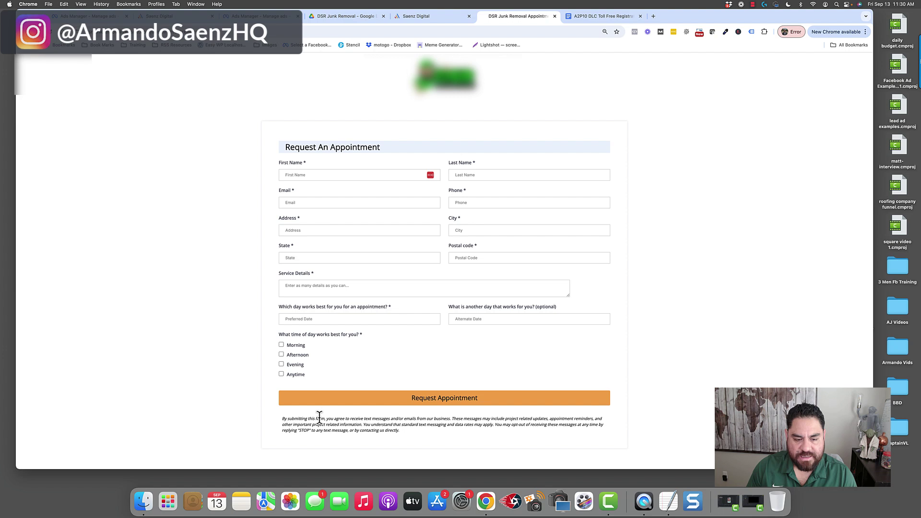
Step: Highlight the SMS consent disclaimer below the form, then begin a screen capture
left_click_drag(282, 420, 408, 437)
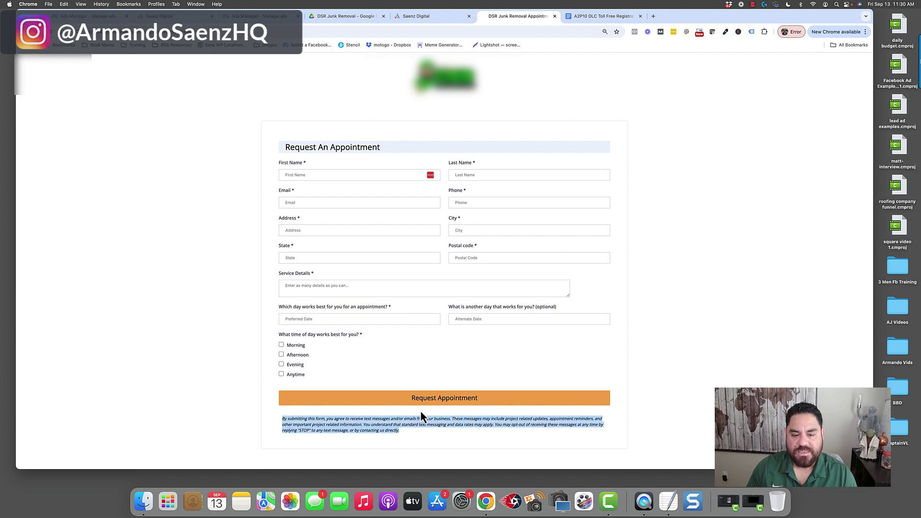
left_click(423, 417)
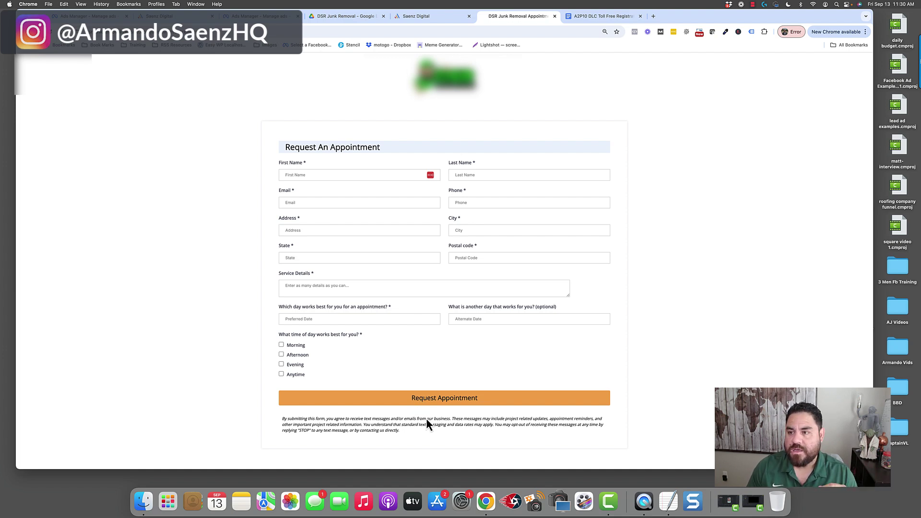
key("super+shift+4")
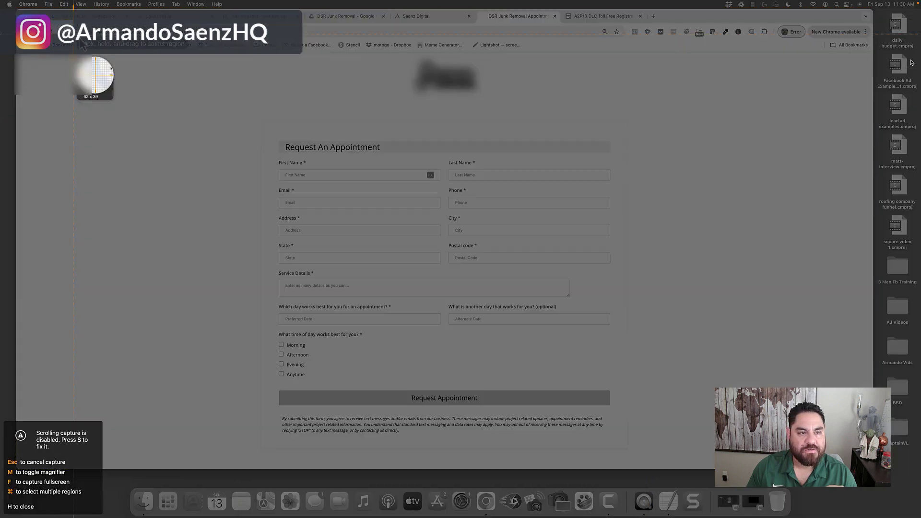
Step: Outline the whole appointment form as the capture region and close the capture overlay
left_click_drag(50, 20, 684, 459)
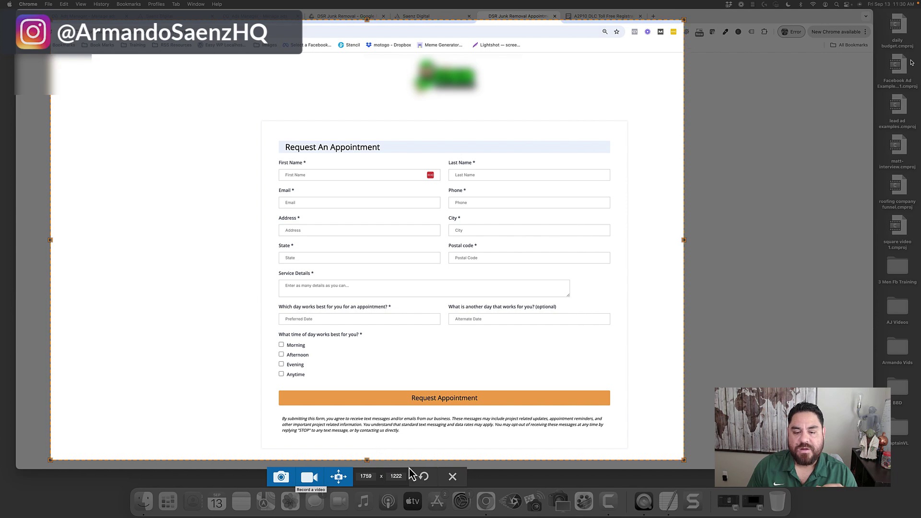
left_click(452, 477)
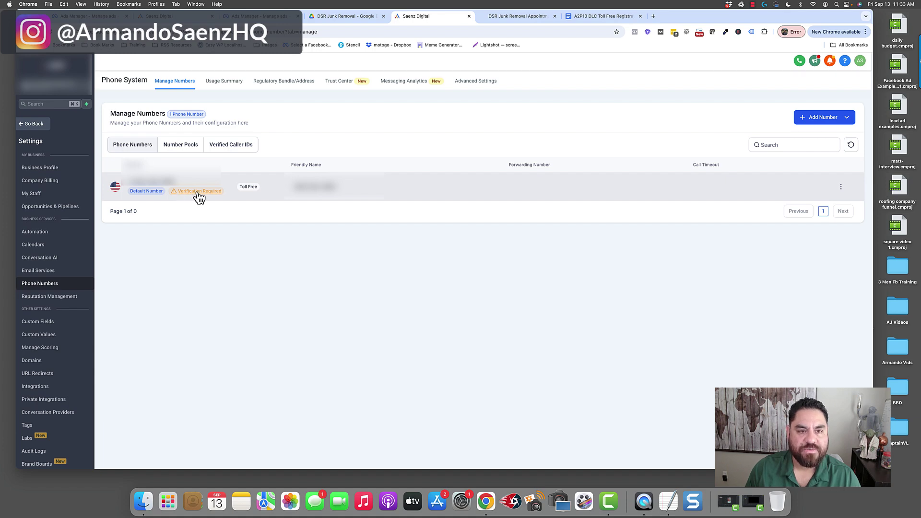
Step: Check the Trust Center A2P page, return to Manage Numbers, and start the toll-free number's verification
left_click(340, 86)
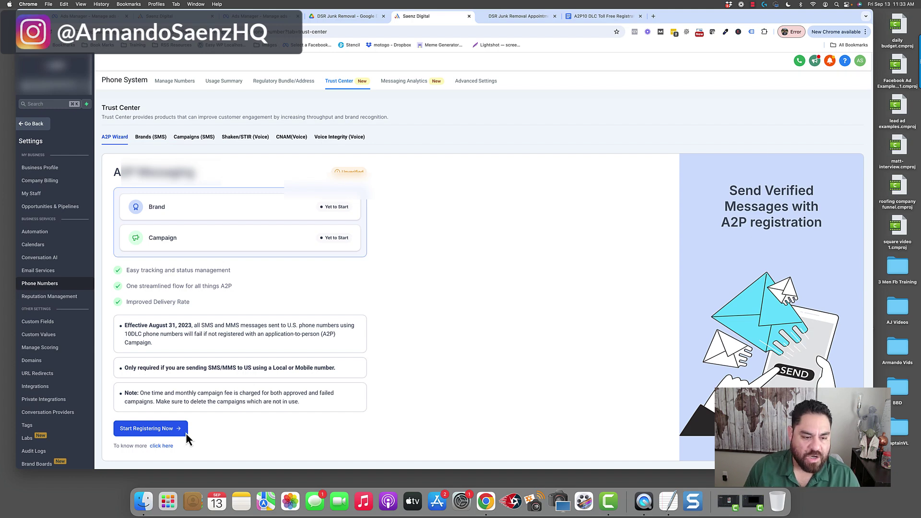
key("super+bracketleft")
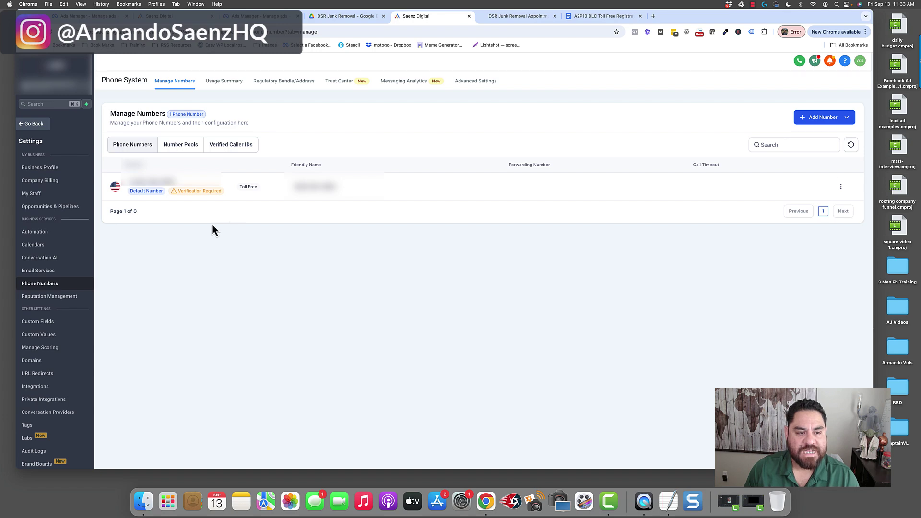
left_click(200, 191)
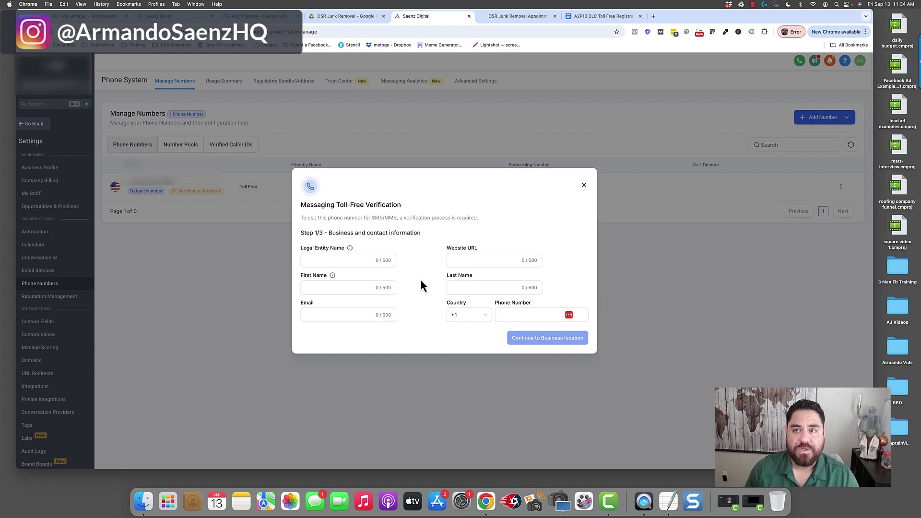
Step: Fill in the legal entity name, business phone number and contact's last name
left_click(367, 260)
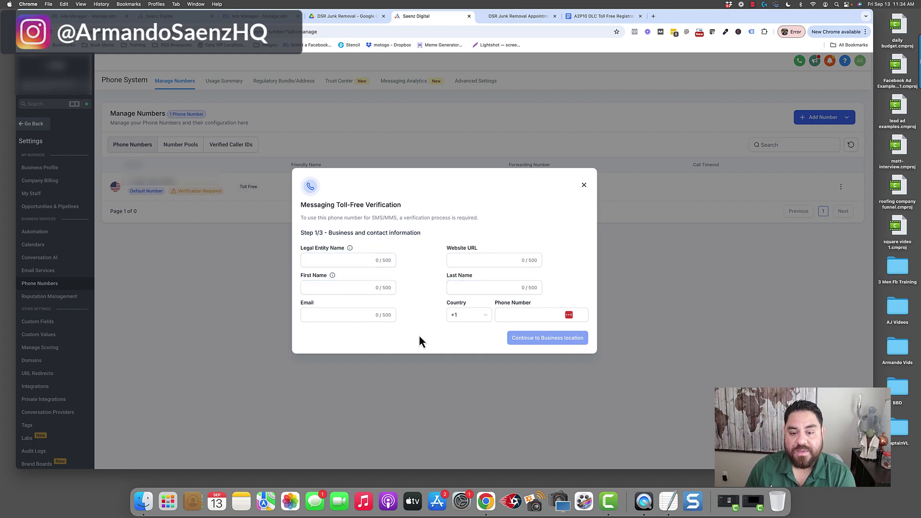
left_click(524, 318)
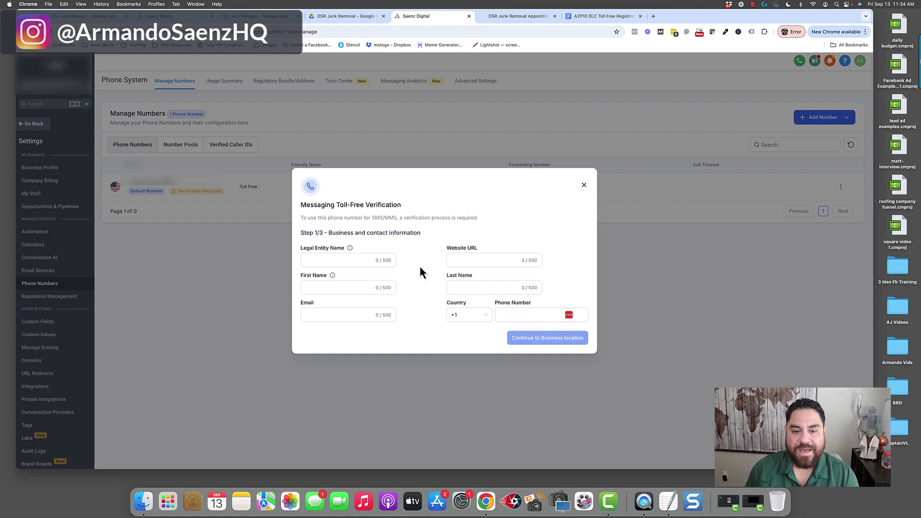
left_click(474, 287)
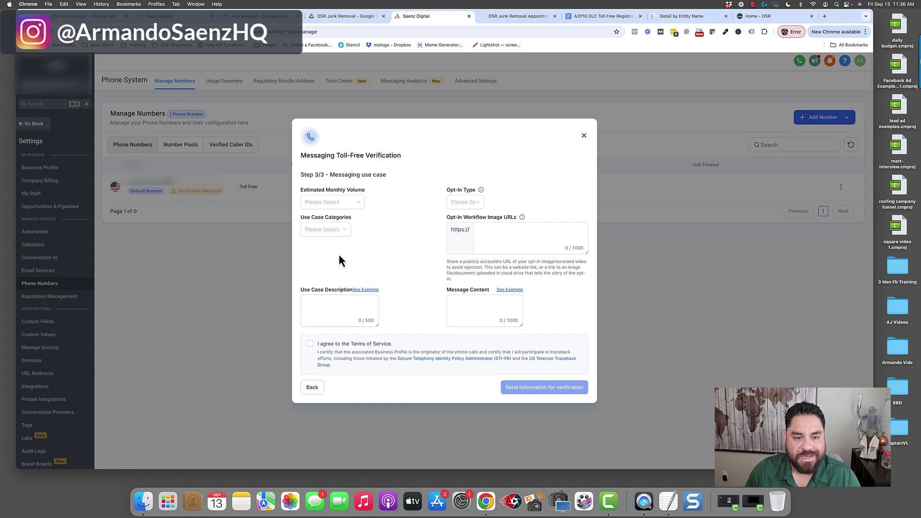
Step: Set Estimated Monthly Volume to 1,000 and Use Case Category to Customer Care
left_click(345, 206)
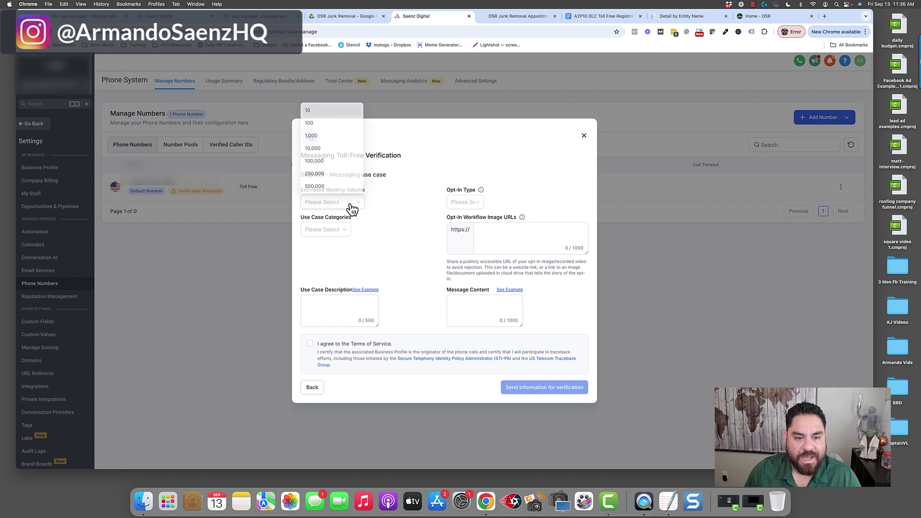
left_click(312, 135)
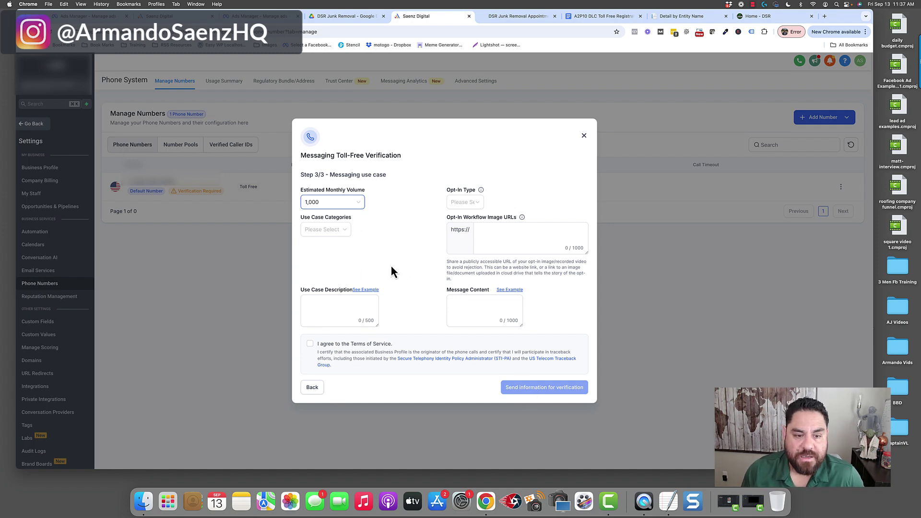
left_click(344, 233)
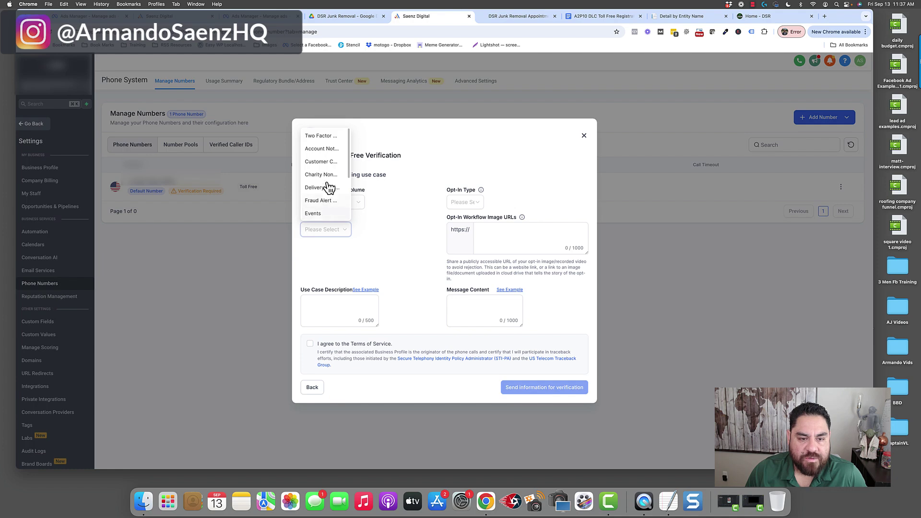
left_click(320, 162)
left_click(481, 205)
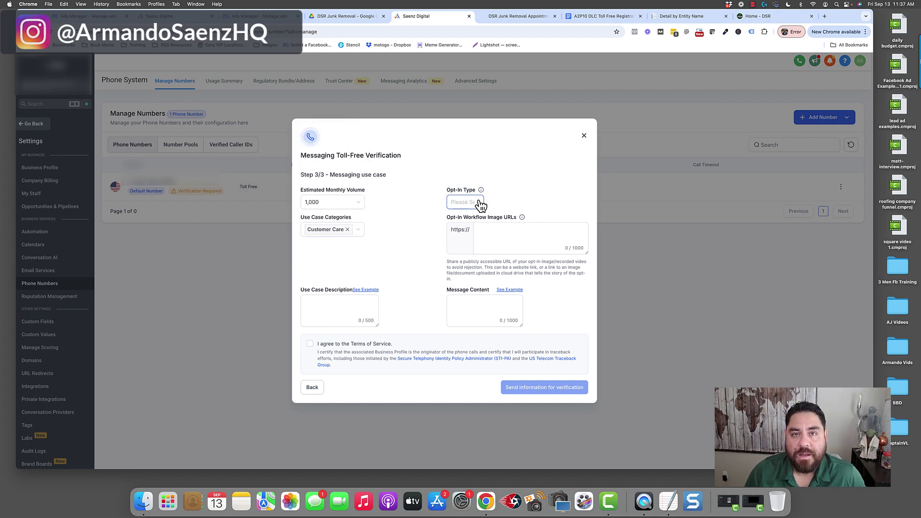
Step: Choose Web Form as the opt-in type, then bring up the registration notes document
left_click(461, 186)
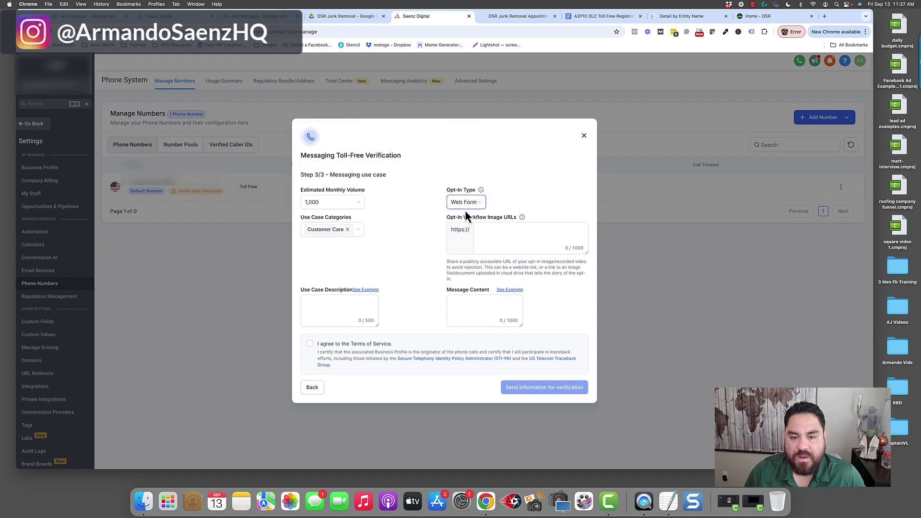
left_click(355, 298)
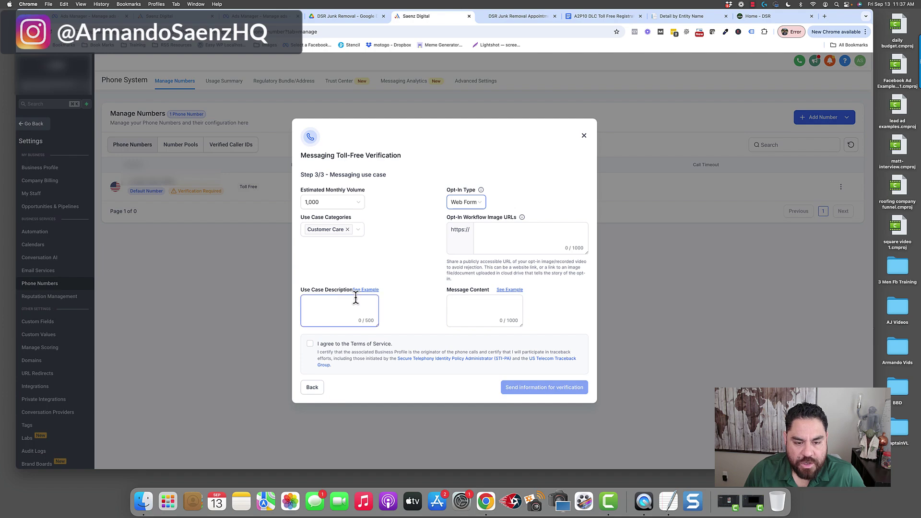
left_click(585, 16)
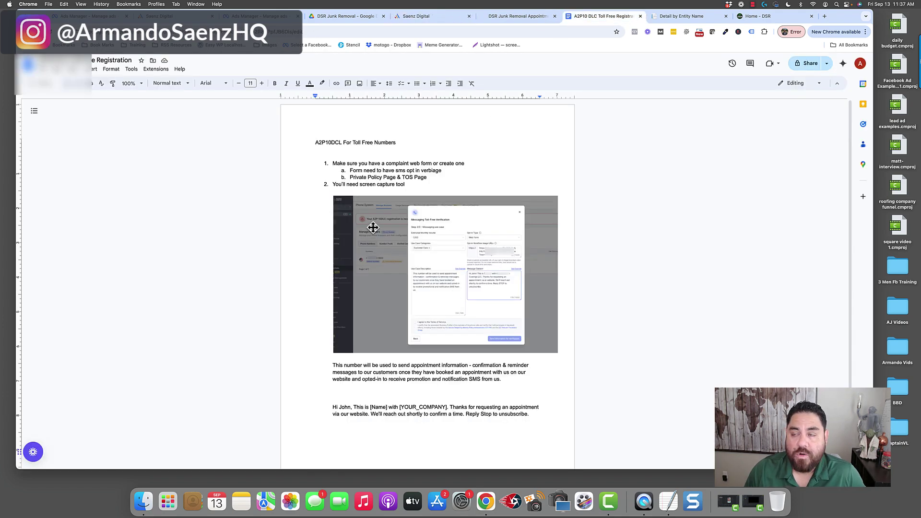
Step: Copy the guide's appointment-messaging paragraph into the form's Use Case Description
scroll(321, 205, "down", 1)
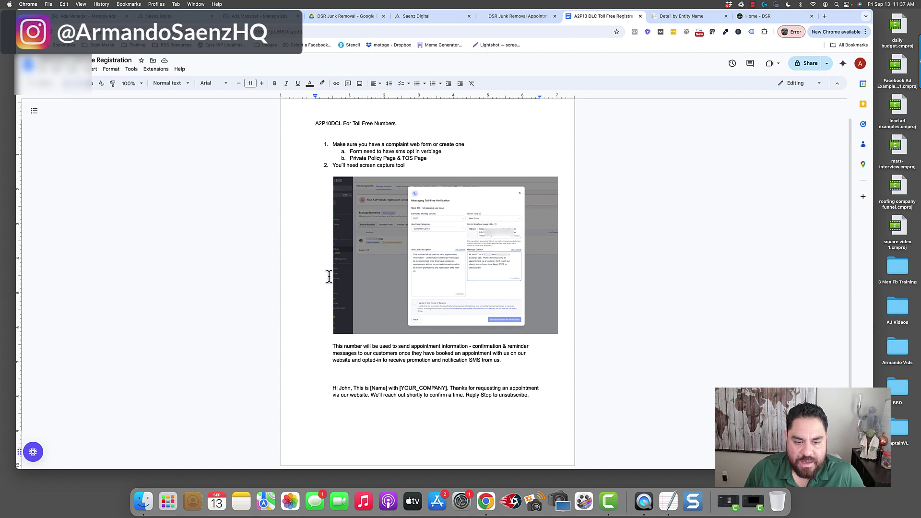
left_click_drag(334, 345, 507, 361)
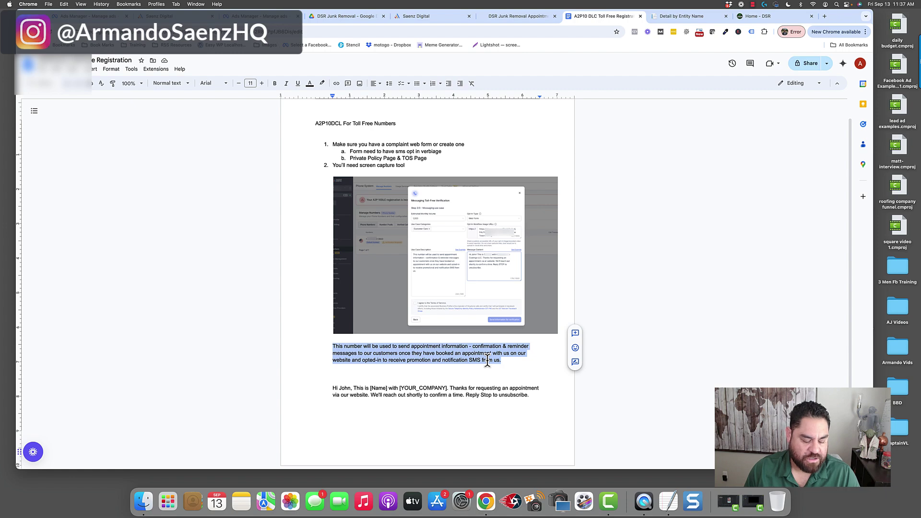
left_click(428, 16)
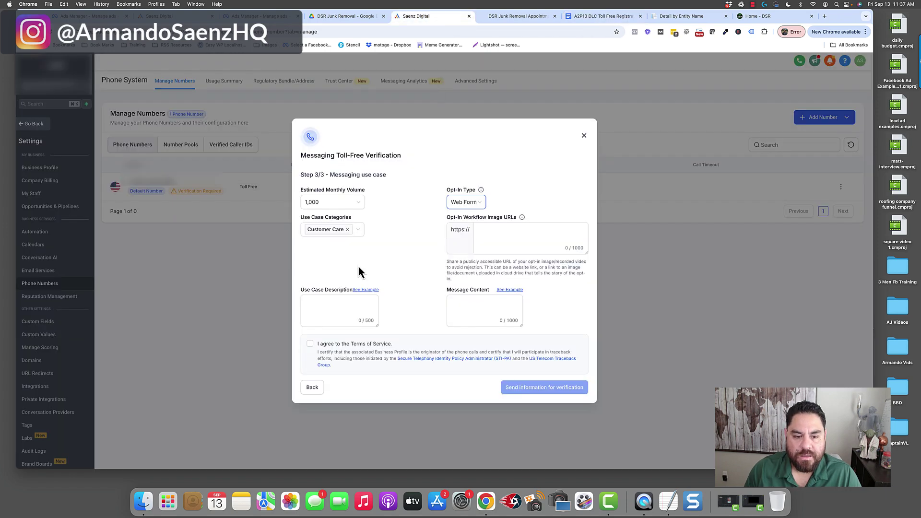
left_click(342, 299)
key("super+v")
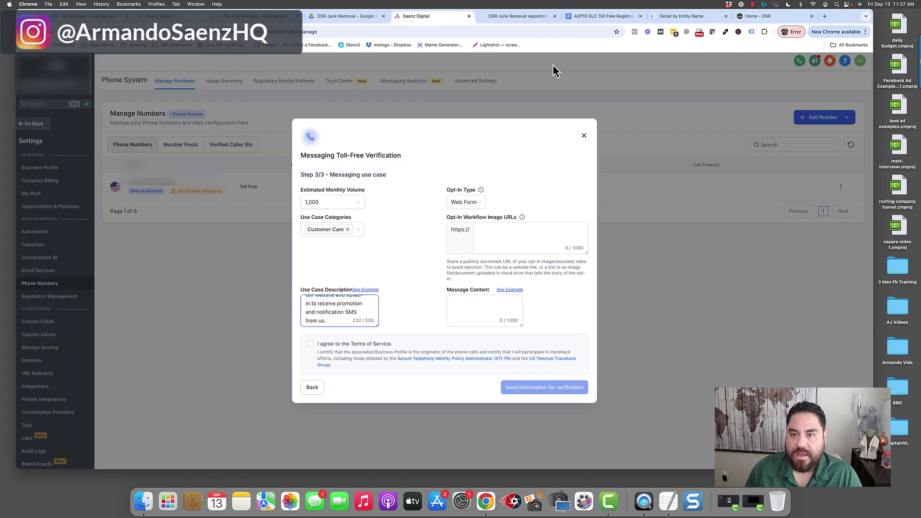
Step: Select the sample appointment text message in the registration notes
left_click(587, 18)
left_click(403, 388)
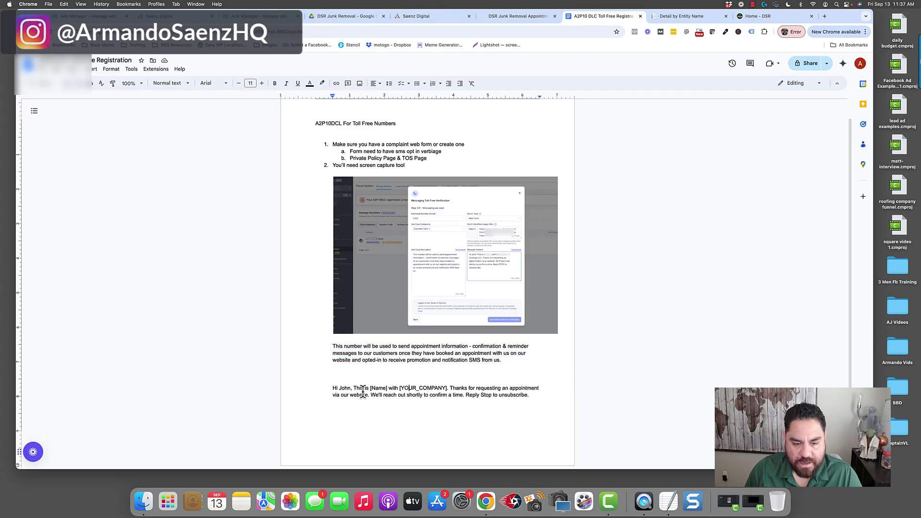
left_click_drag(332, 387, 547, 395)
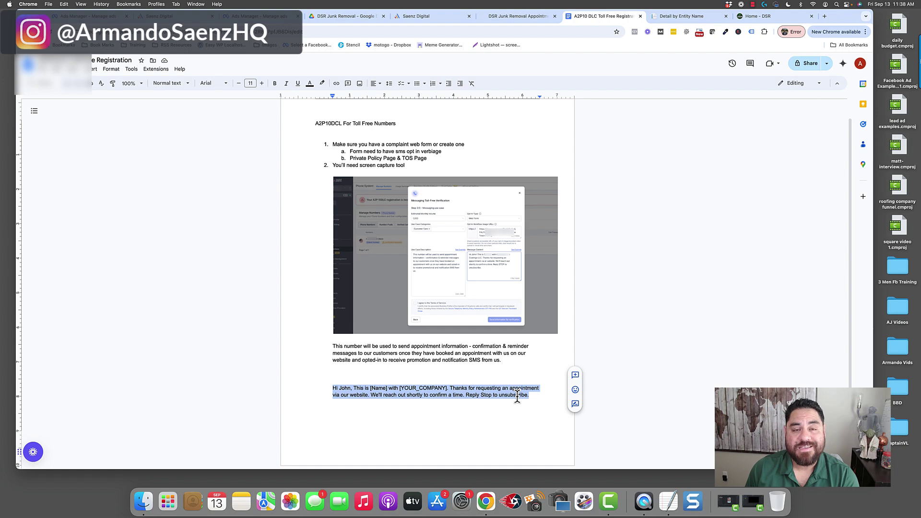
Step: Paste the sample appointment message into Message Content and check its [Name] placeholder
key("ctrl+shift+Tab")
key("ctrl+shift+Tab")
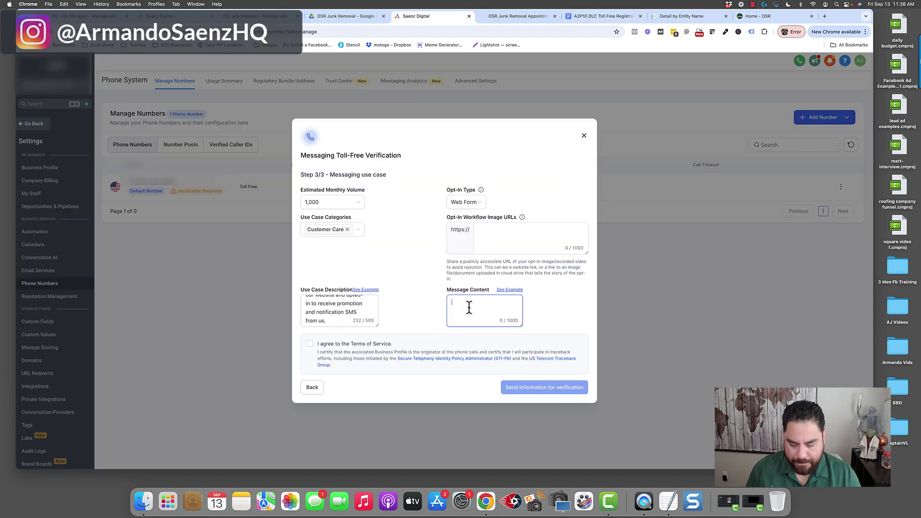
key("super+v")
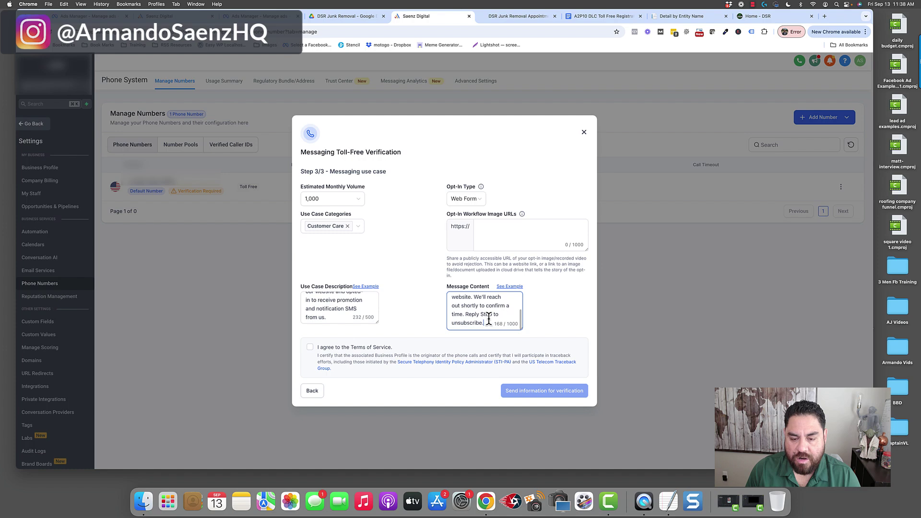
scroll(489, 320, "up", 3)
scroll(489, 319, "up", 2)
left_click_drag(509, 299, 490, 299)
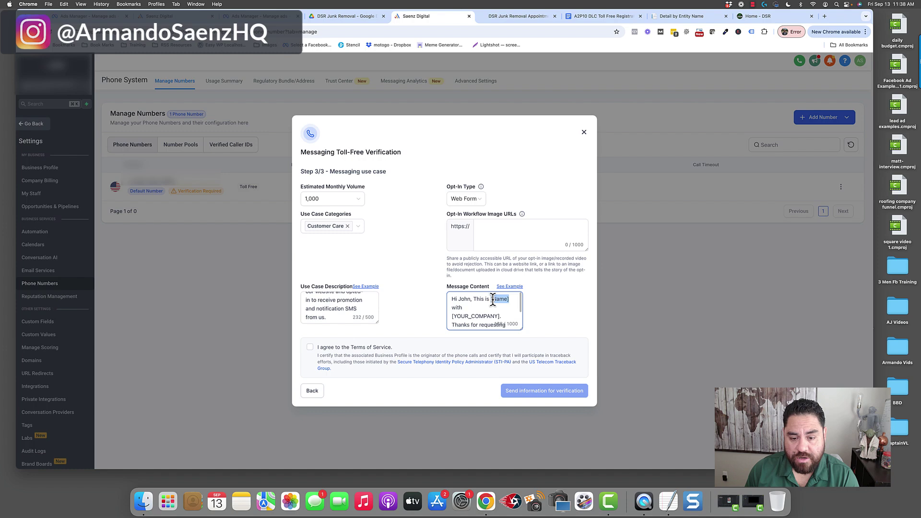
scroll(495, 307, "down", 3)
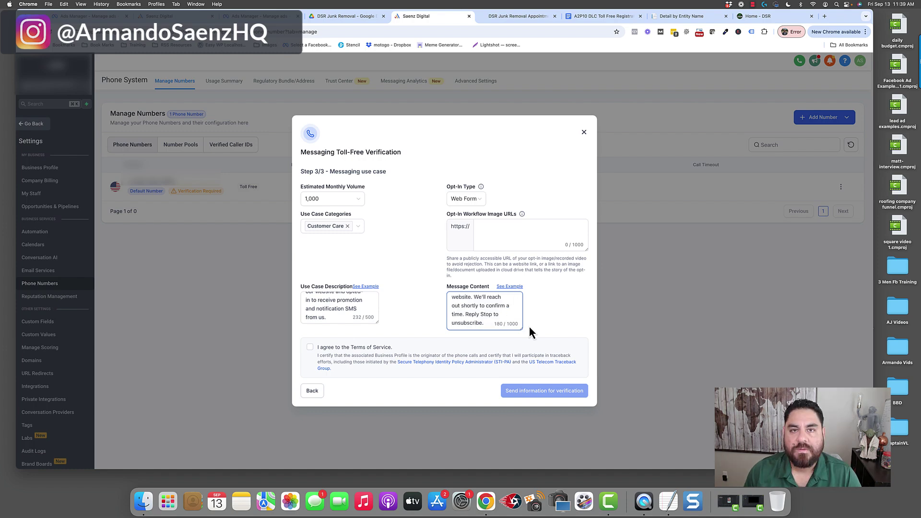
Step: Highlight the Opt-In Workflow Image URLs label and its publicly accessible URL requirement
left_click(504, 234)
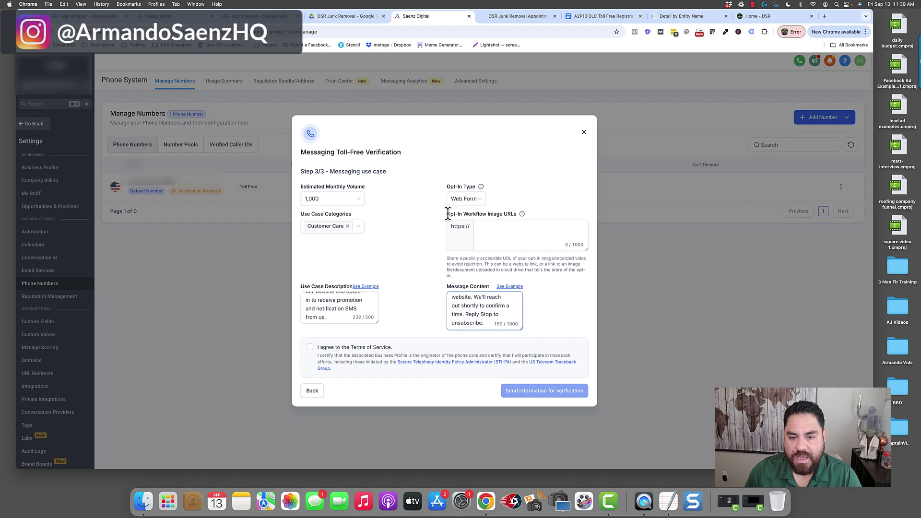
left_click_drag(447, 213, 487, 231)
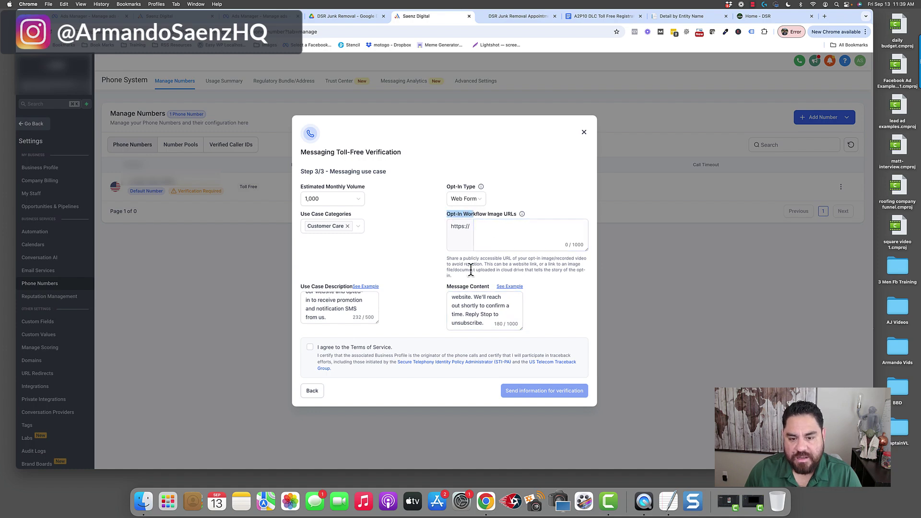
left_click_drag(459, 259, 511, 260)
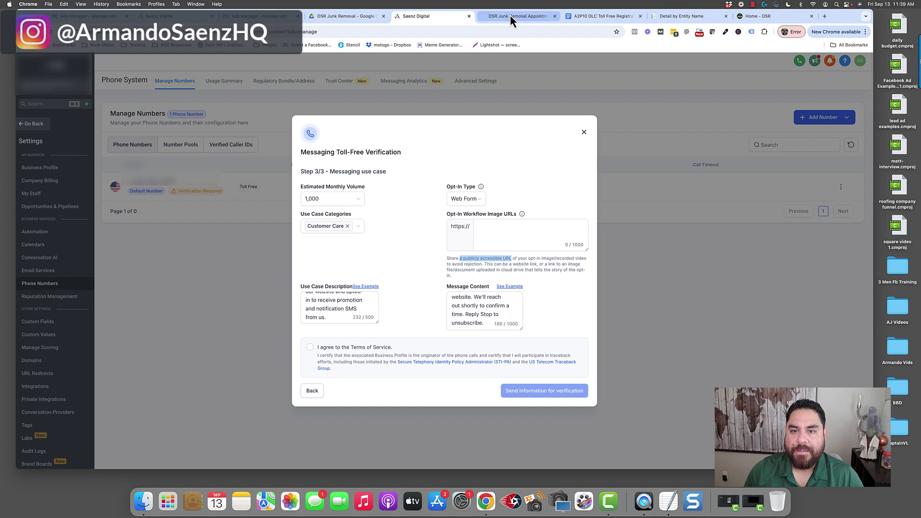
Step: Share 'dsr junk - a2p.png' as viewable by anyone with the link and copy the link
left_click(357, 16)
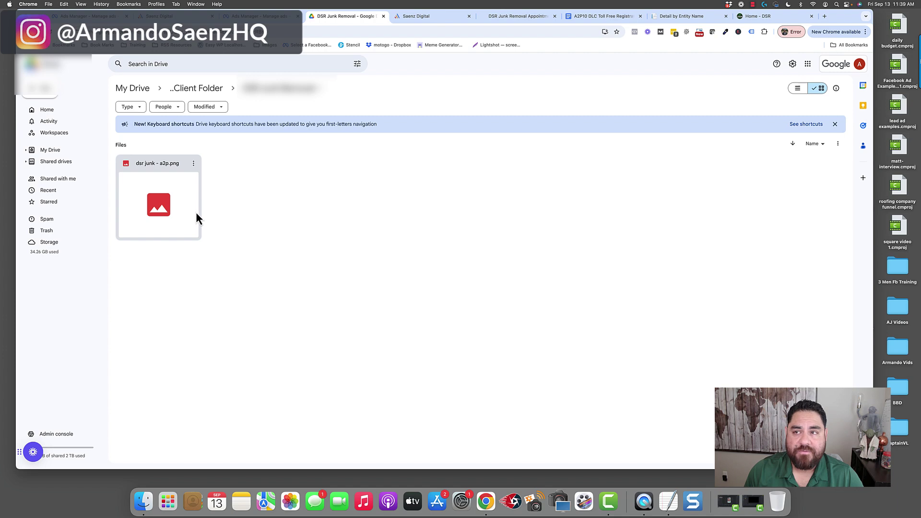
left_click(194, 164)
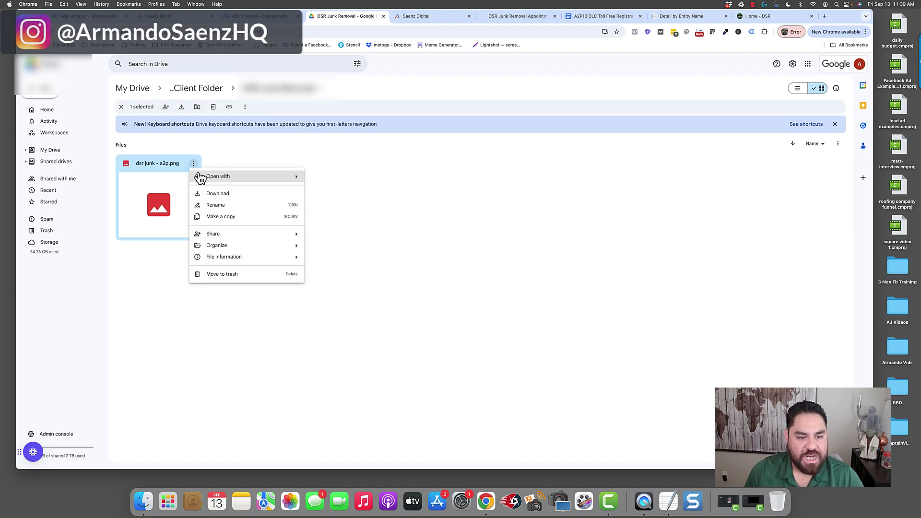
mouse_move(221, 236)
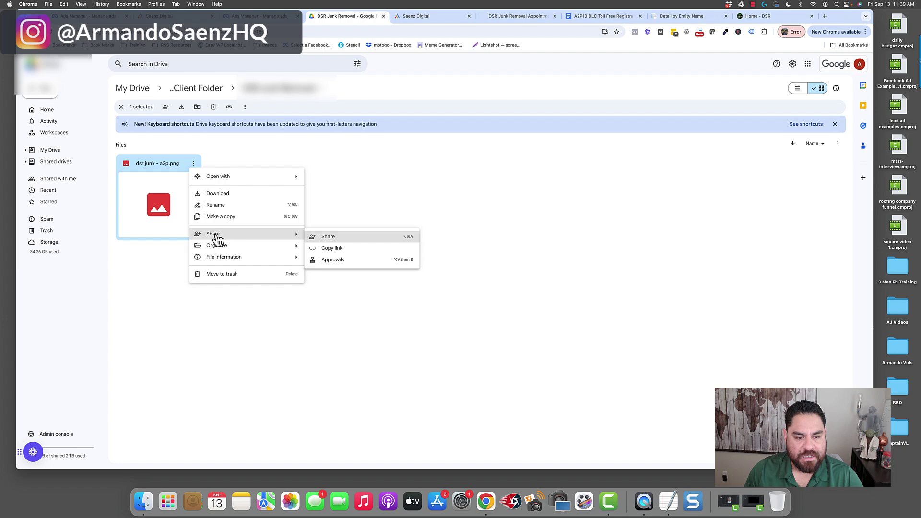
left_click(328, 237)
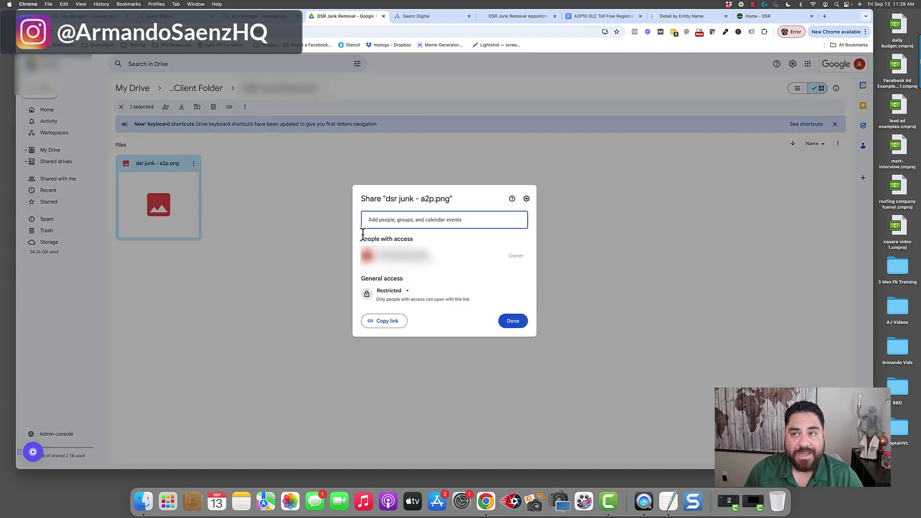
left_click(406, 293)
left_click(418, 356)
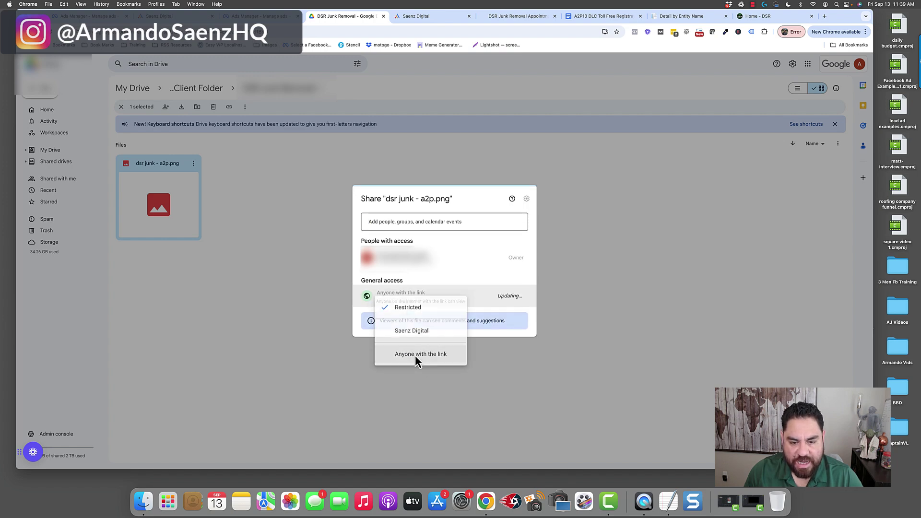
left_click(390, 332)
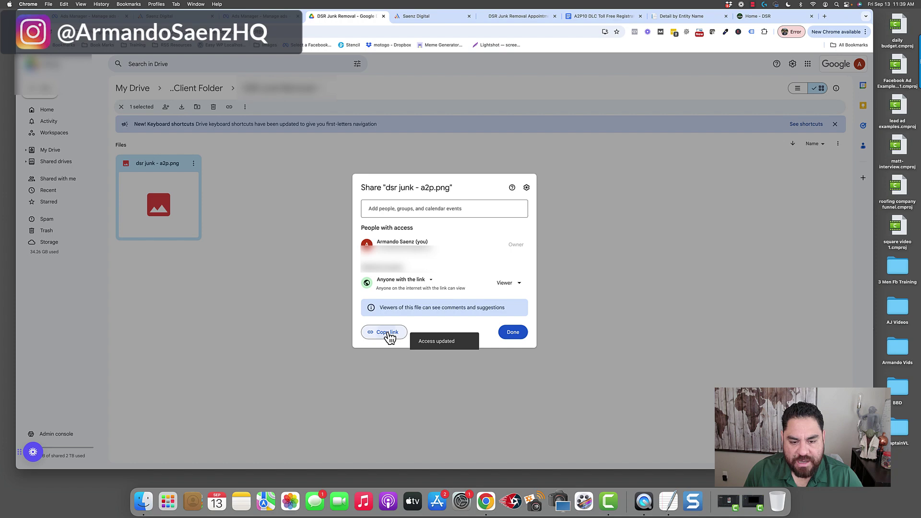
left_click(513, 332)
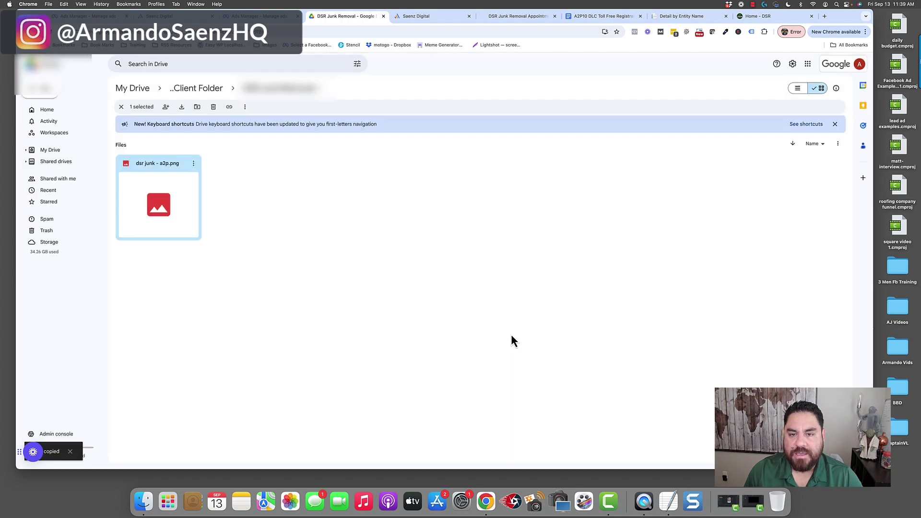
Step: Test the copied Drive link by pasting it into a new Incognito window
left_click(866, 33)
left_click(798, 83)
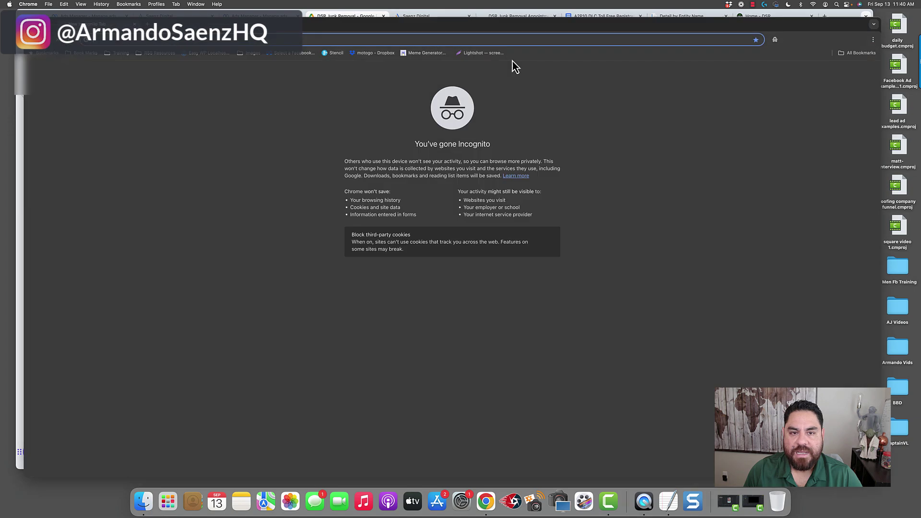
key("super+v")
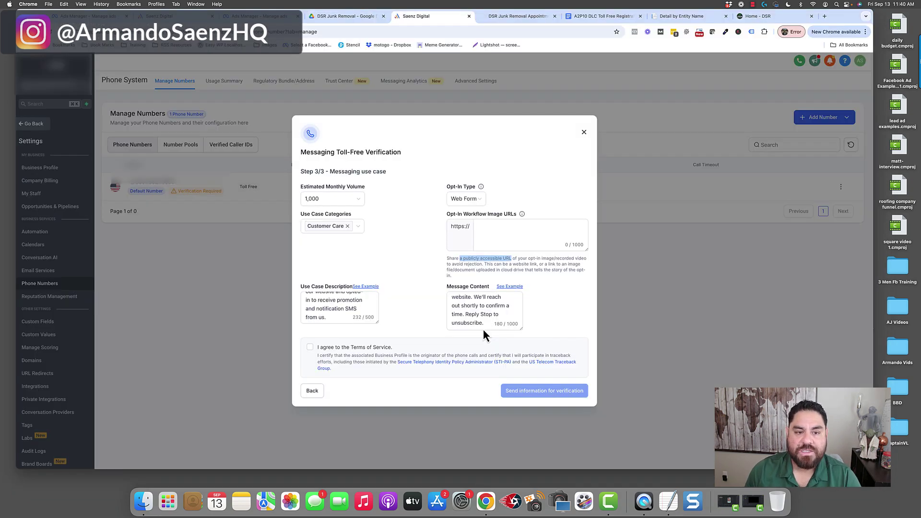
Step: Paste the Drive link as the opt-in image URL, accept the Terms of Service, and submit for verification
left_click(489, 233)
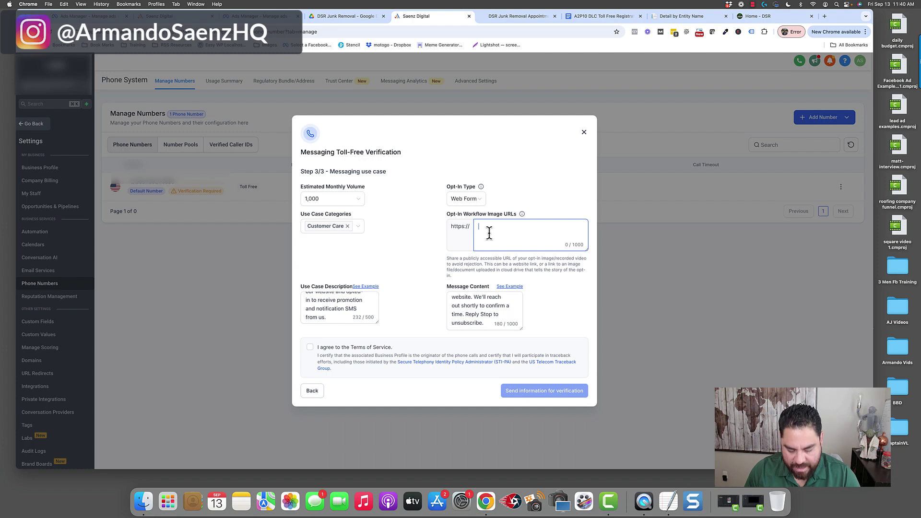
key("super+v")
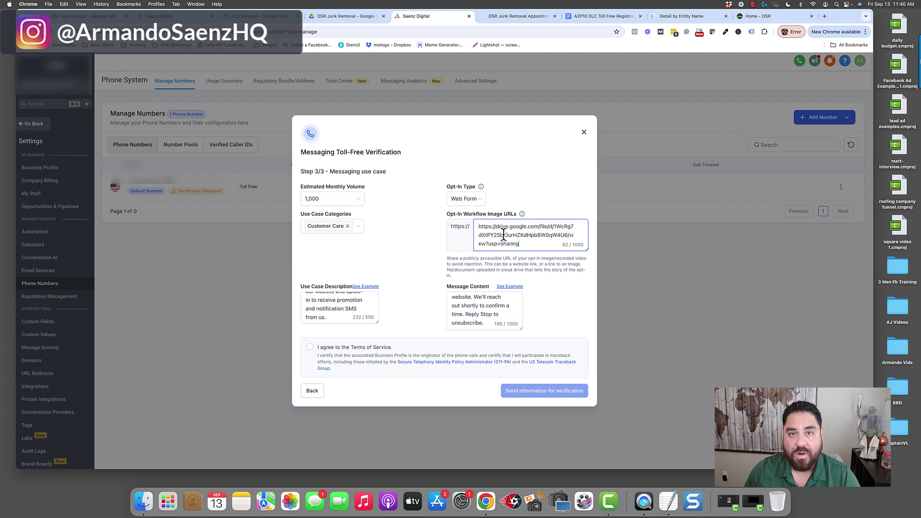
left_click(310, 351)
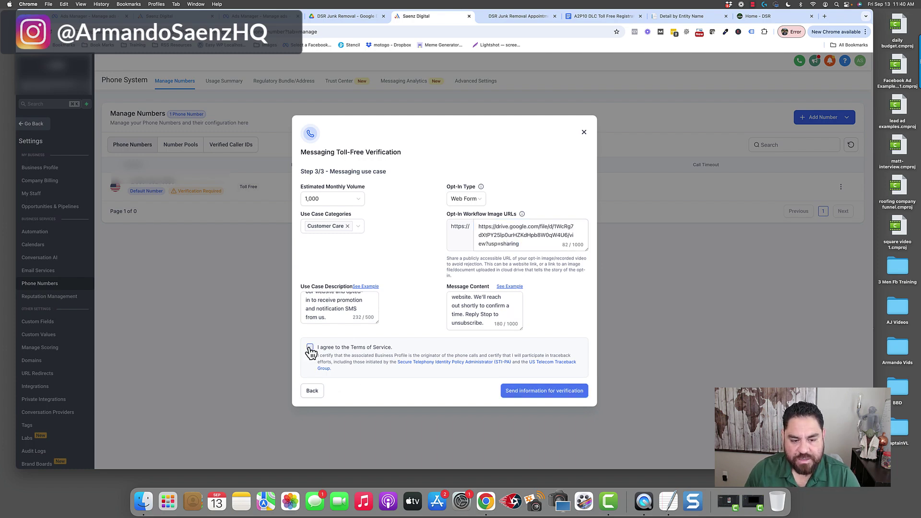
left_click(547, 394)
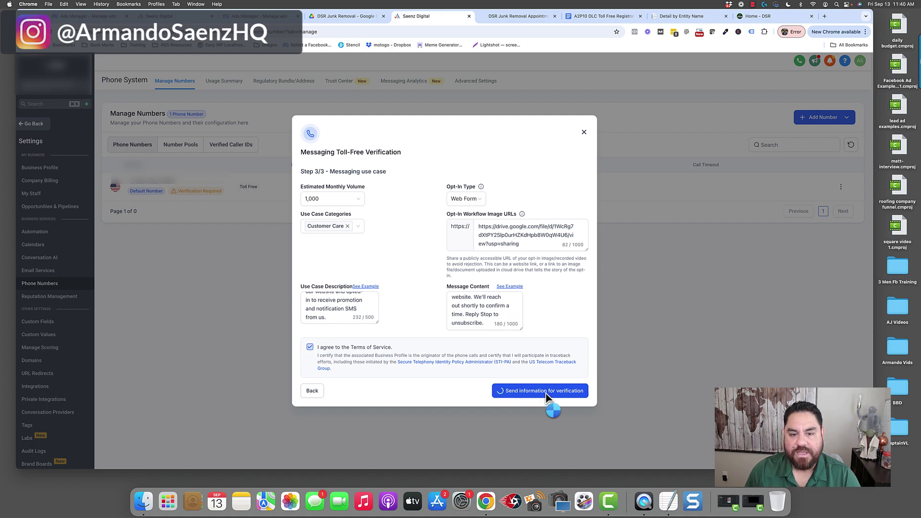